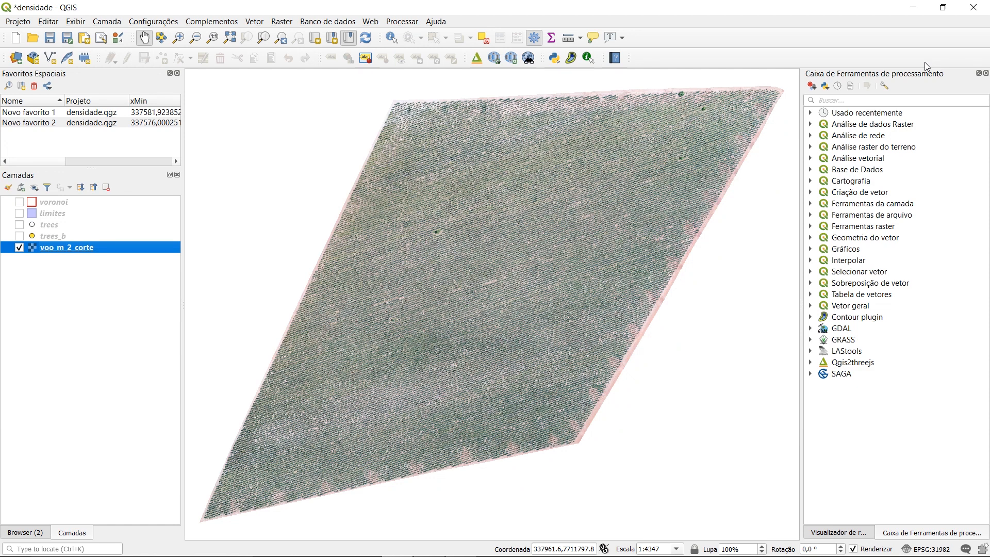
Load the Estande_V1 model in the Graphical Modeler, view its full workflow, and close the modeler
click(402, 23)
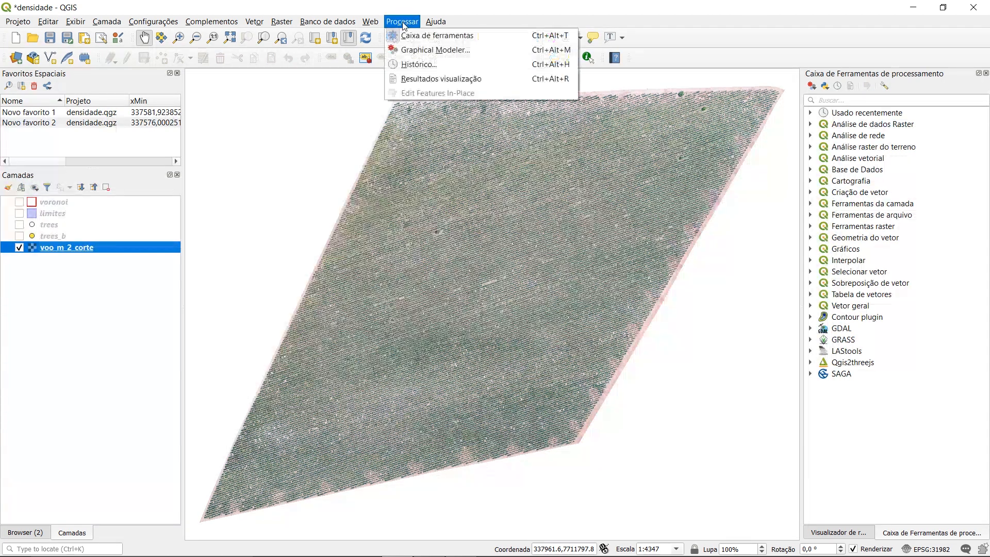
click(413, 49)
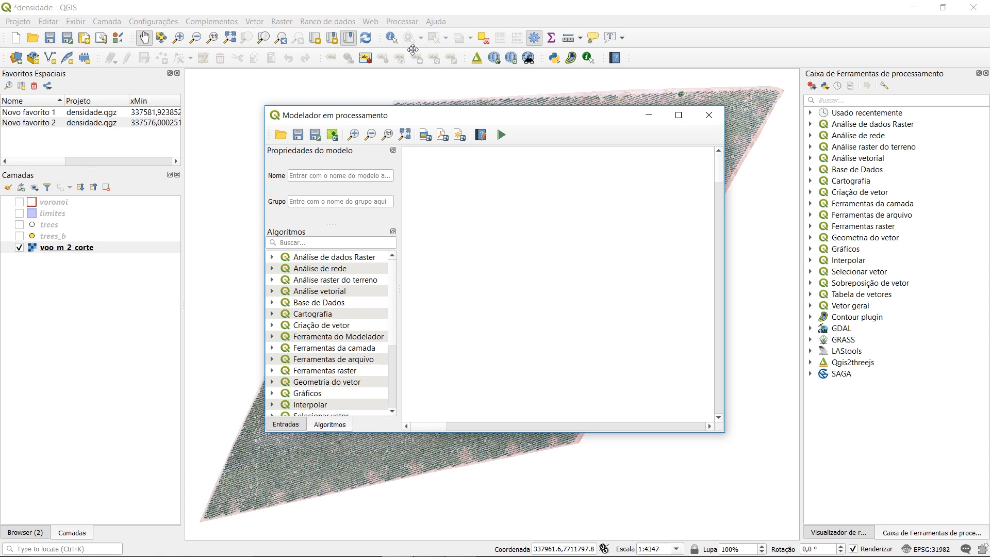
click(283, 137)
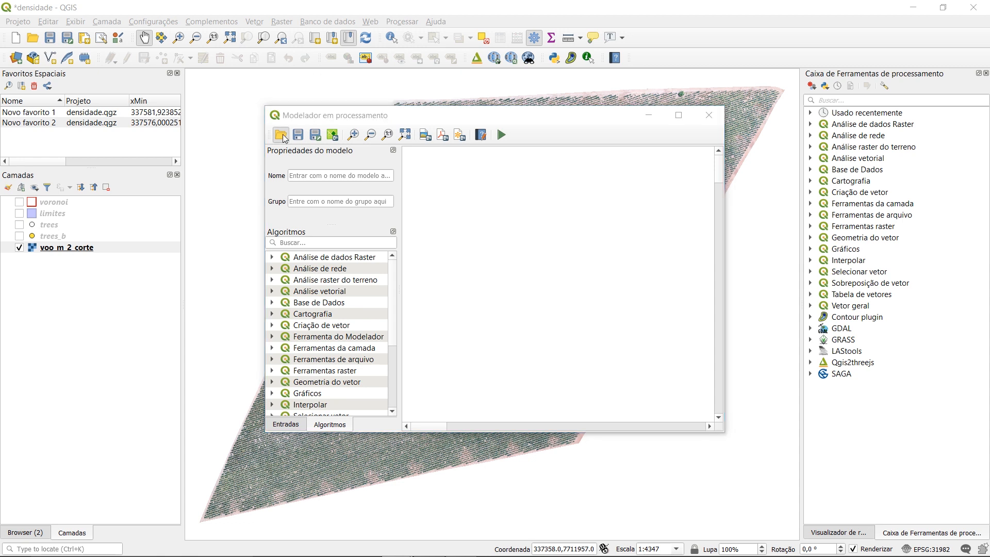
click(325, 345)
double_click(522, 270)
click(371, 142)
click(371, 142)
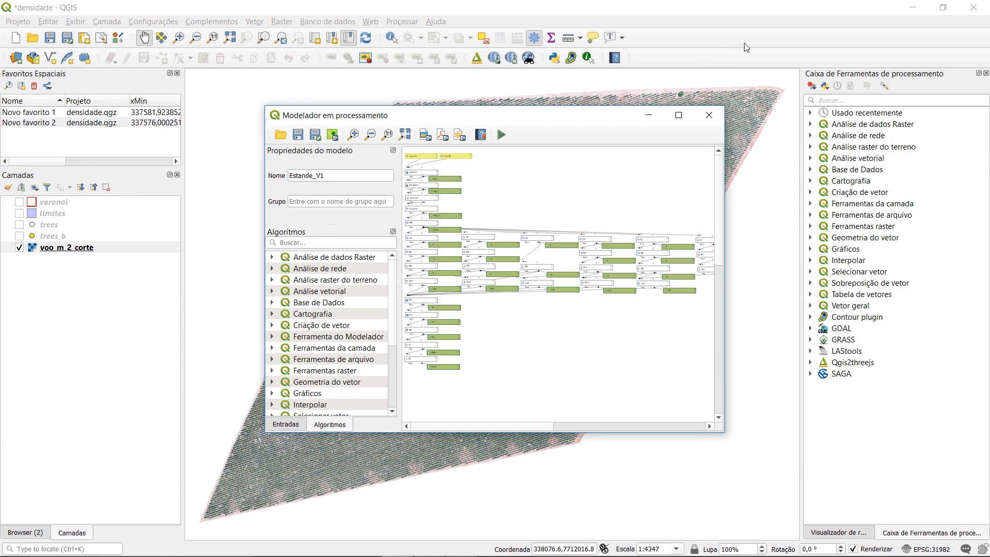
click(708, 115)
Show the trees_b layer and examine its points at the spatial bookmarks Novo favorito 1 and Novo favorito 2
click(20, 236)
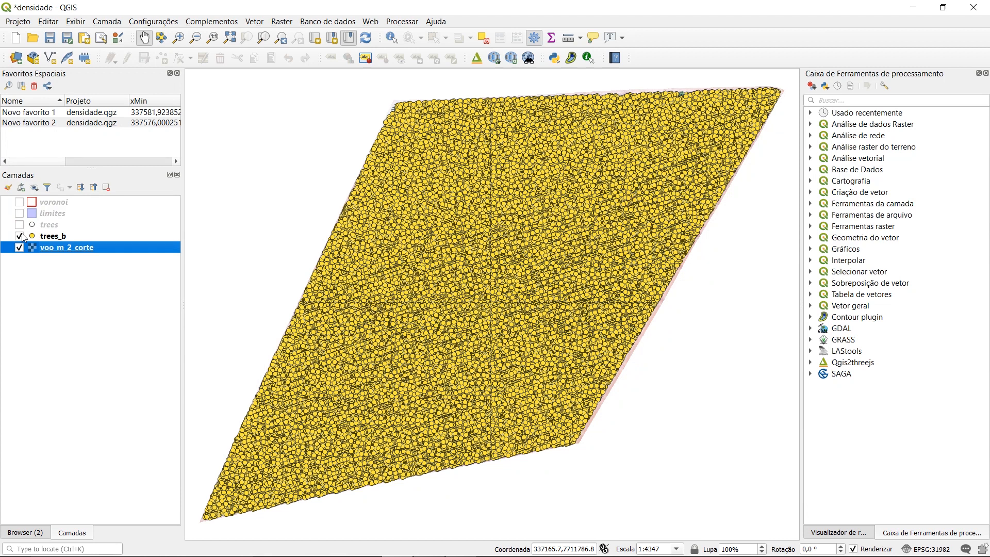
double_click(28, 112)
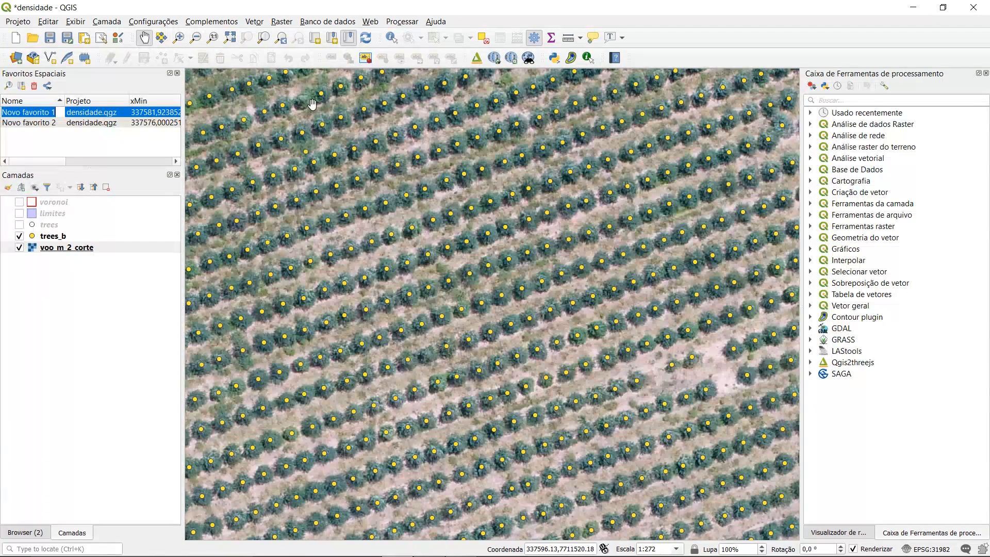
double_click(32, 123)
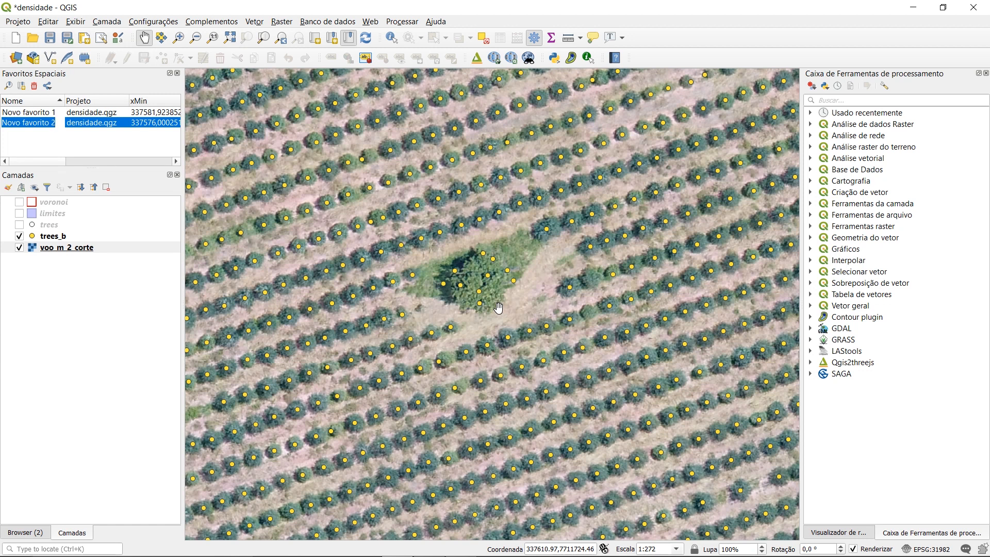
Display the trees layer instead of trees_b and check its points along the planting rows around the large isolated tree and eastward
click(19, 224)
click(19, 236)
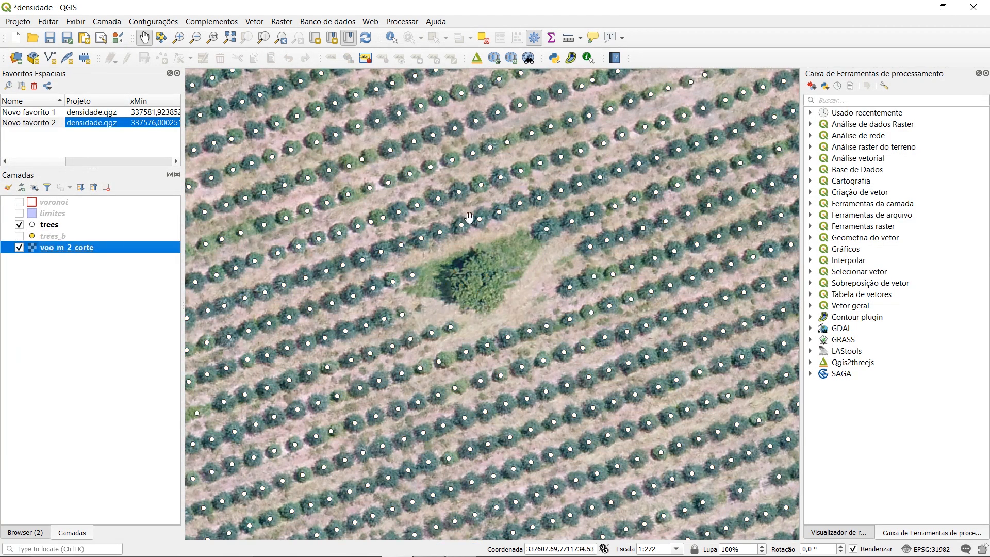
drag(556, 191, 420, 283)
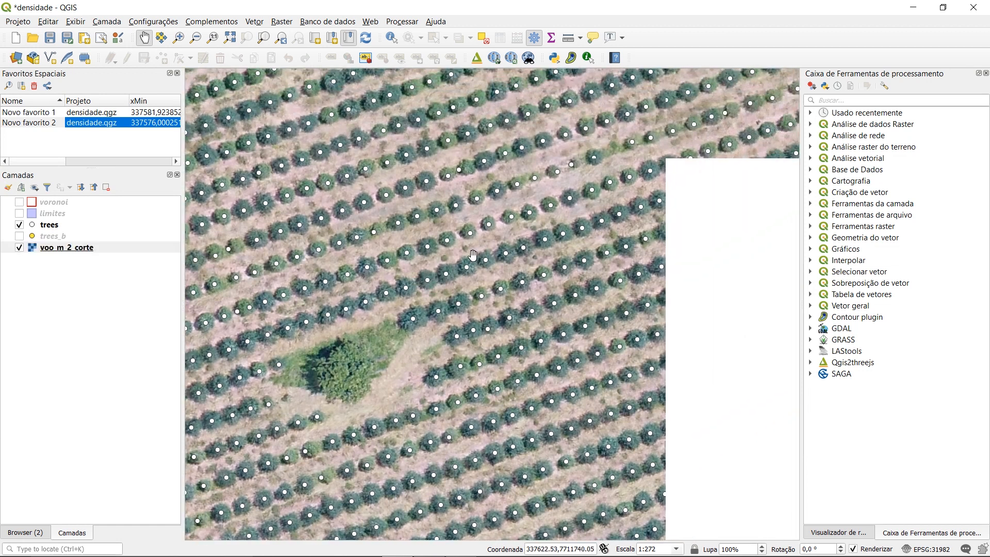
drag(547, 174, 465, 312)
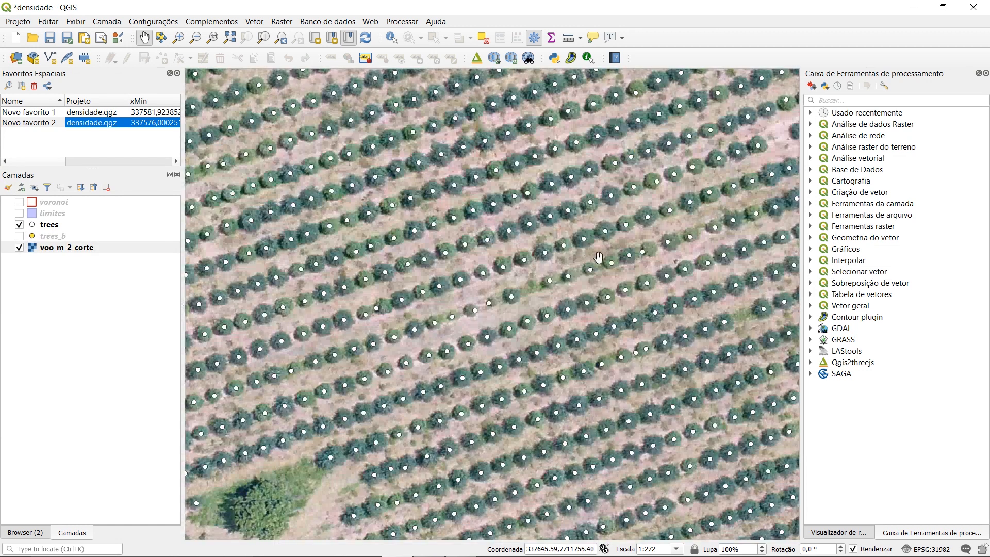
drag(649, 264, 443, 254)
drag(640, 278, 456, 270)
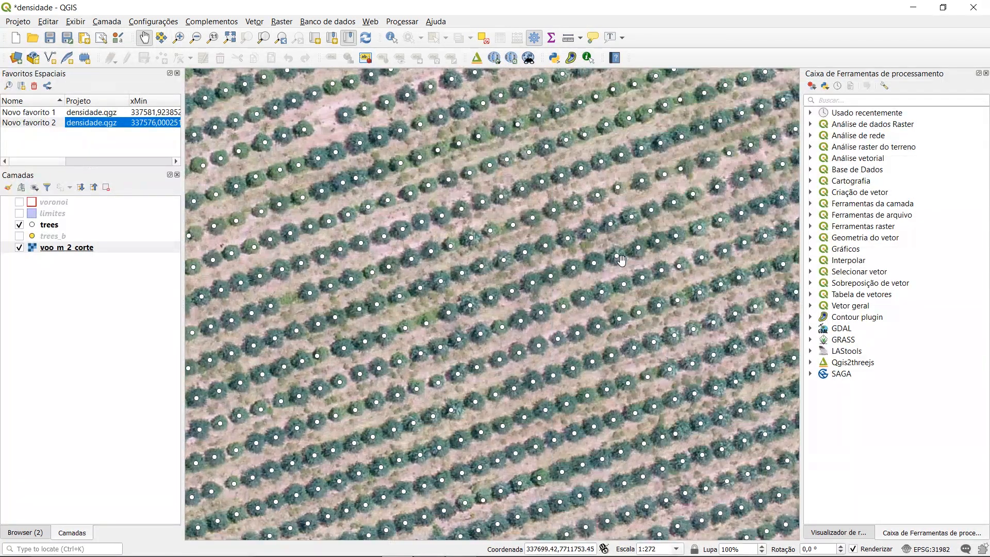
drag(621, 260, 388, 257)
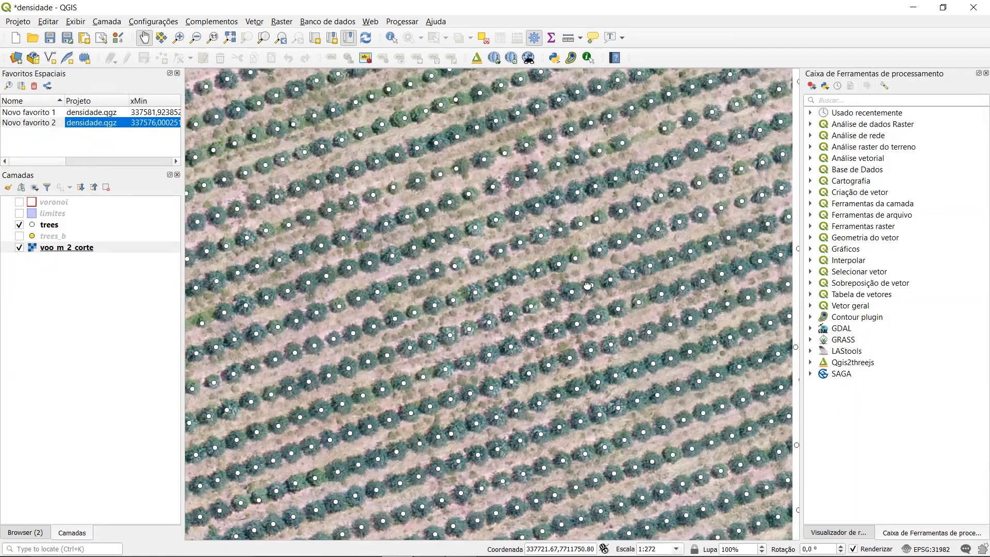
drag(607, 285, 447, 279)
drag(561, 304, 462, 289)
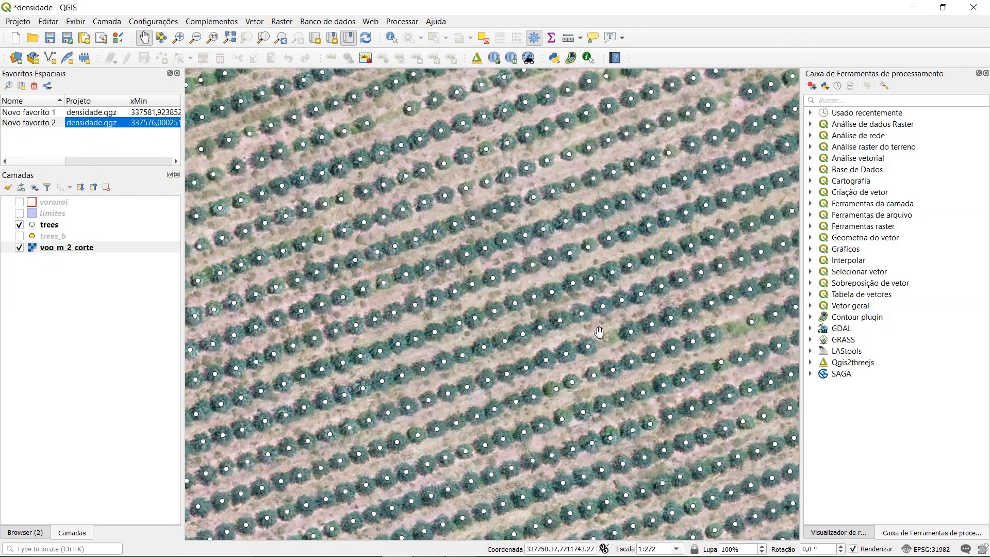
drag(591, 335, 458, 302)
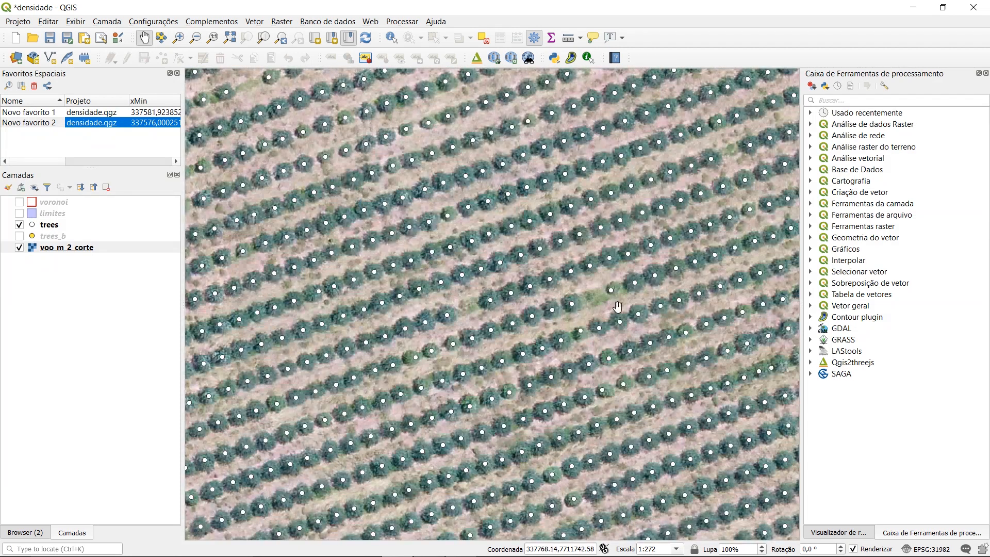
drag(616, 307, 478, 232)
drag(644, 343, 560, 271)
drag(634, 349, 552, 242)
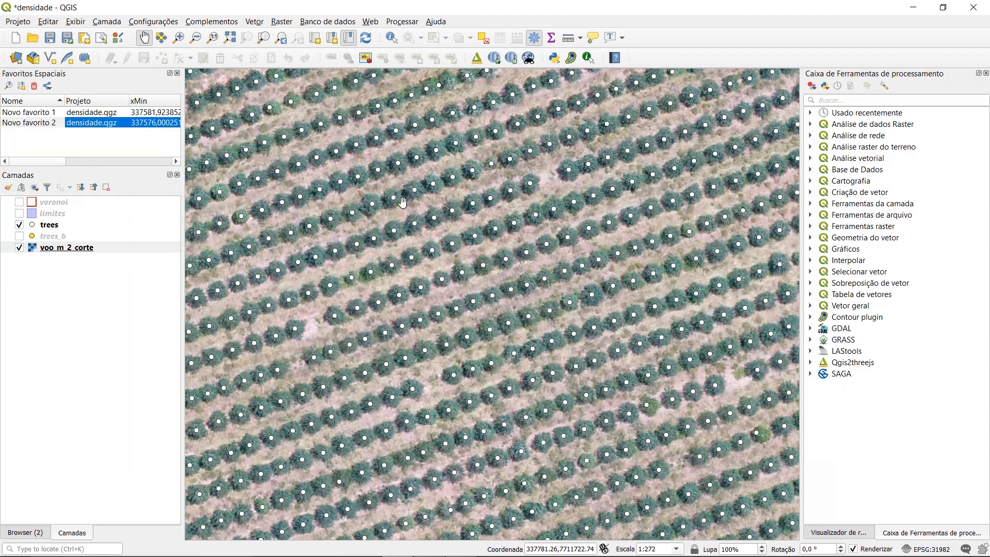
Examine at closer scale how the trees points match individual crowns and planting gaps in the orthomosaic
scroll(403, 203, up, 1)
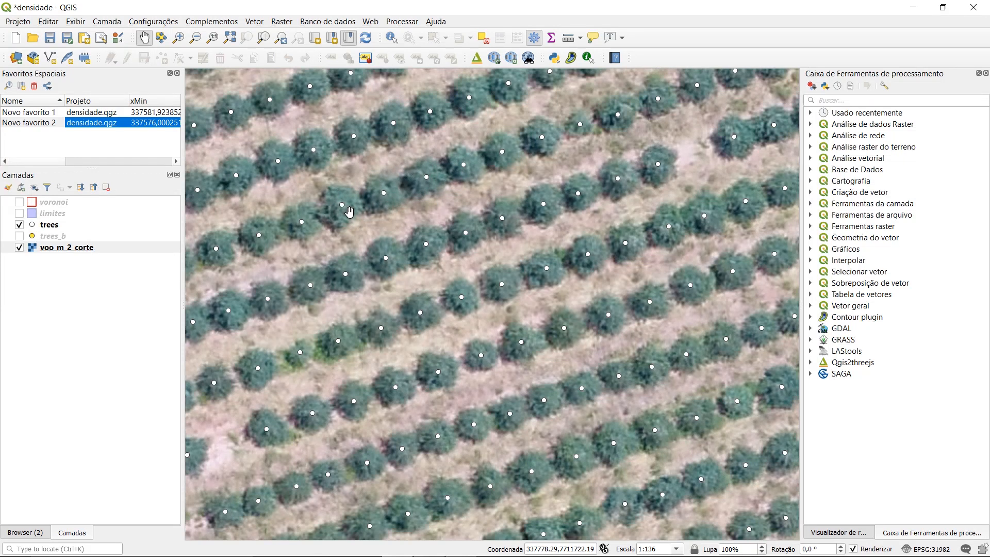
drag(568, 275, 464, 156)
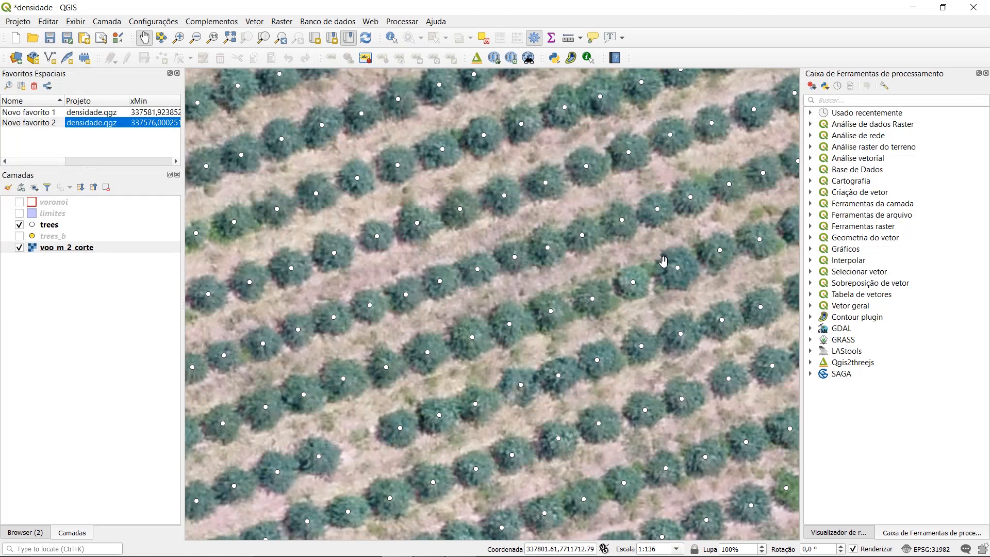
drag(663, 262, 527, 251)
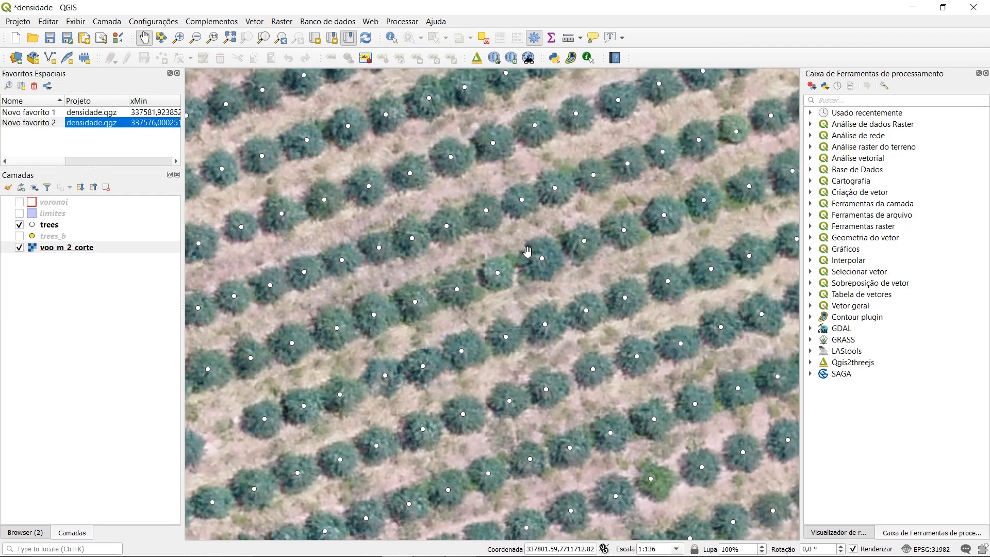
drag(657, 341, 556, 301)
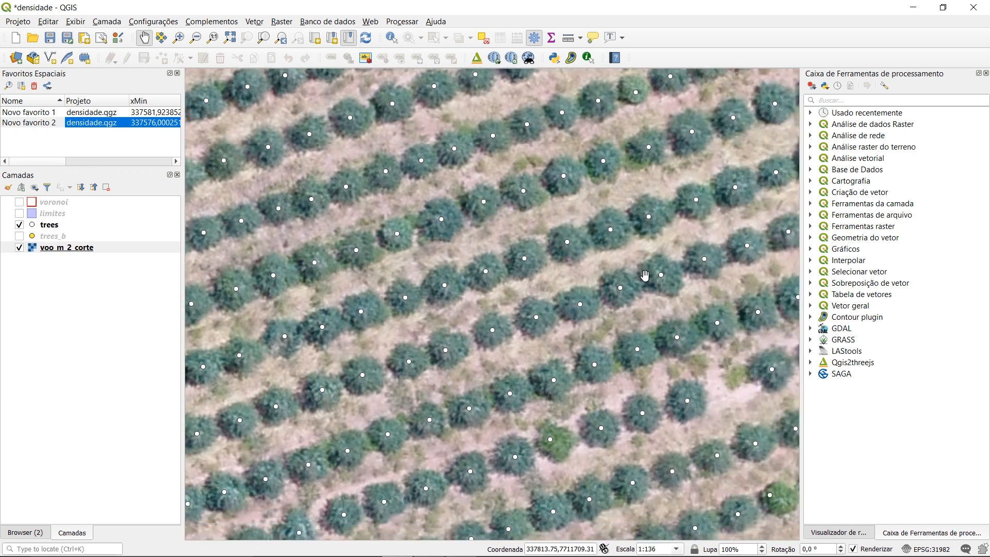
drag(645, 275, 546, 275)
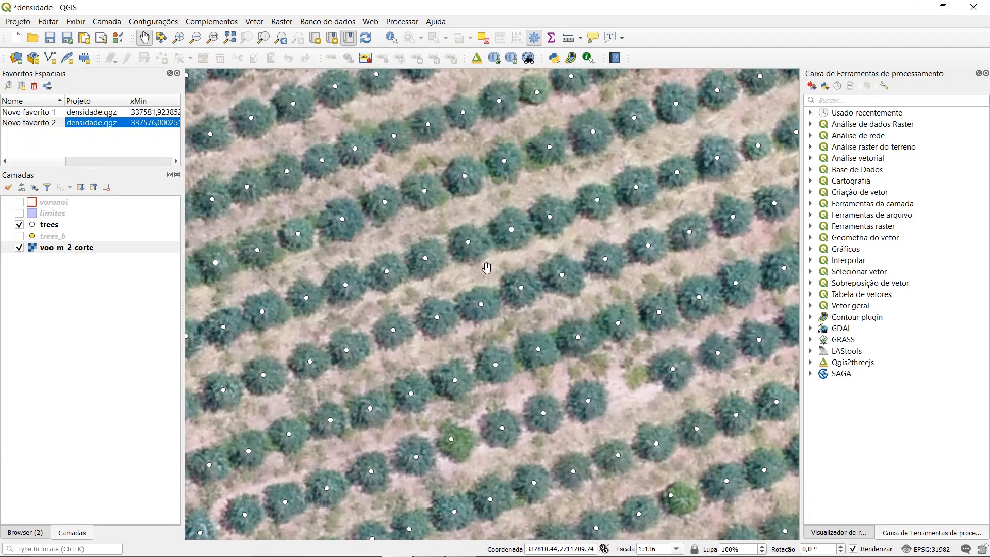
drag(505, 268, 363, 228)
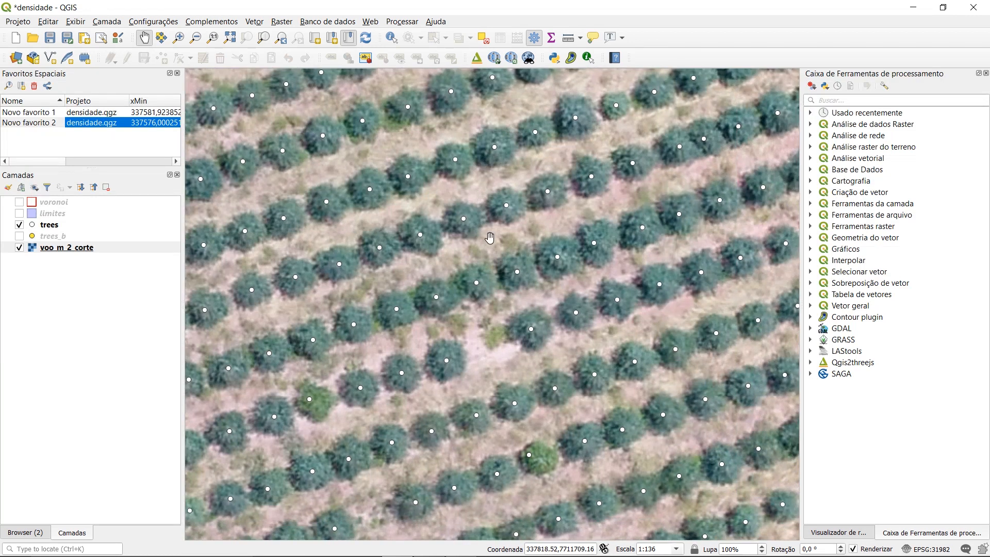
drag(545, 235, 417, 233)
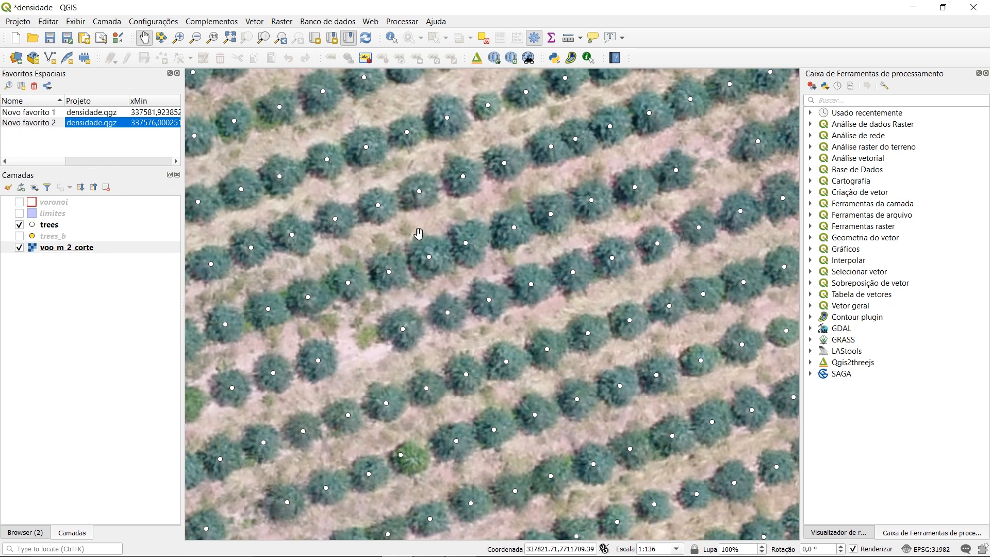
drag(577, 220, 466, 203)
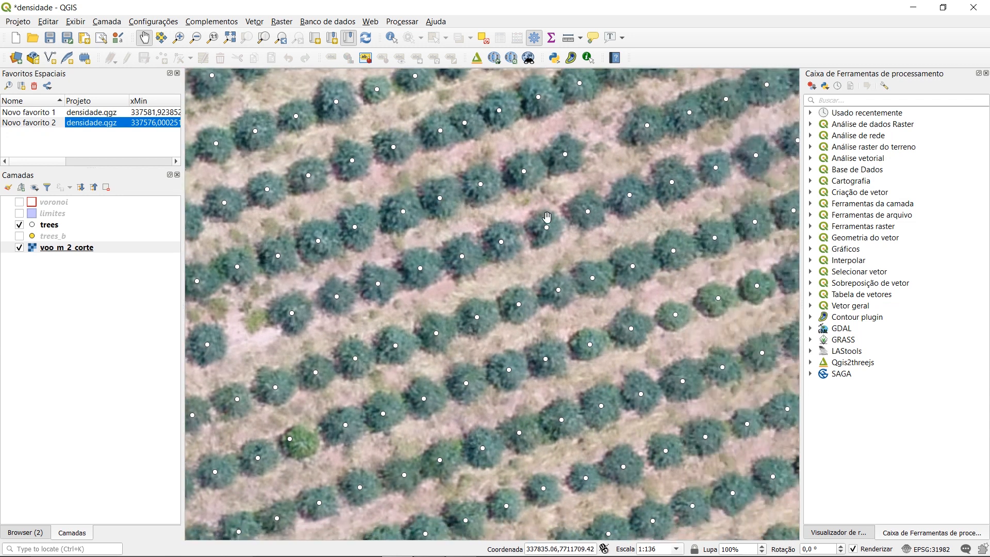
scroll(547, 217, down, 2)
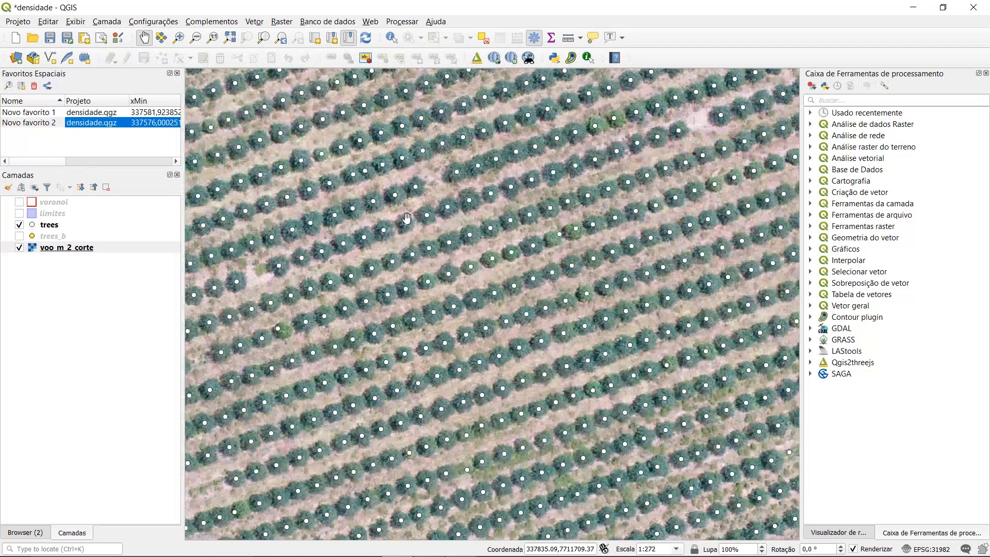
drag(569, 182, 478, 234)
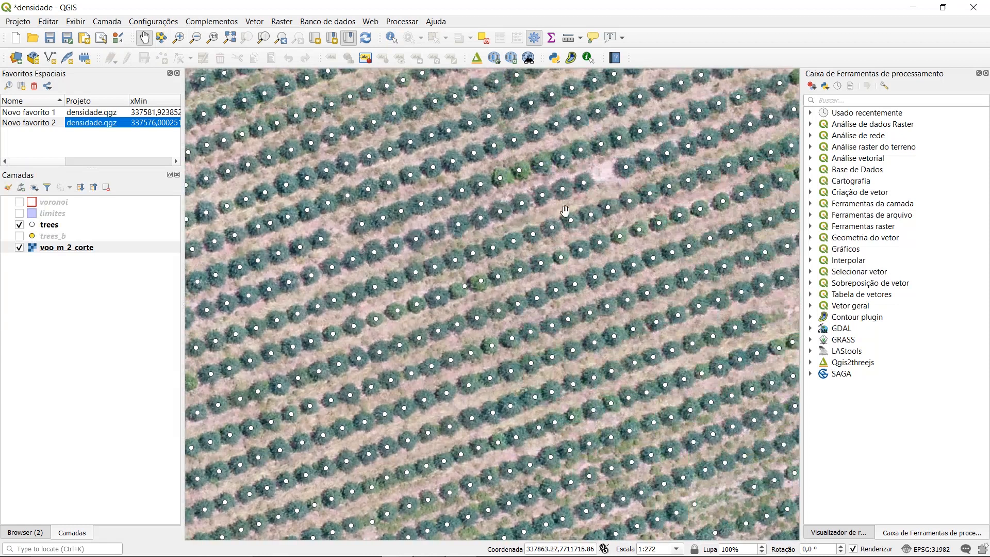
drag(565, 211, 478, 267)
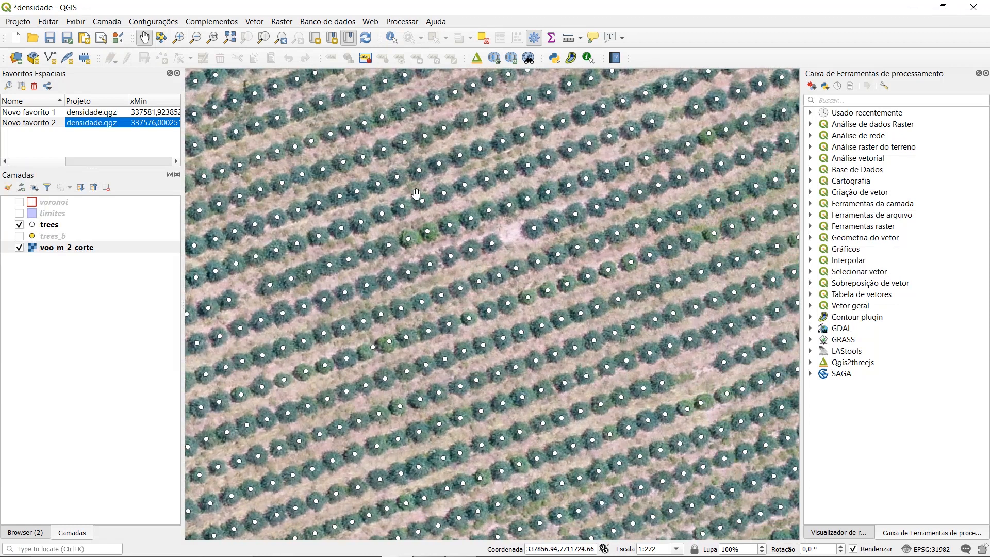
drag(416, 194, 445, 279)
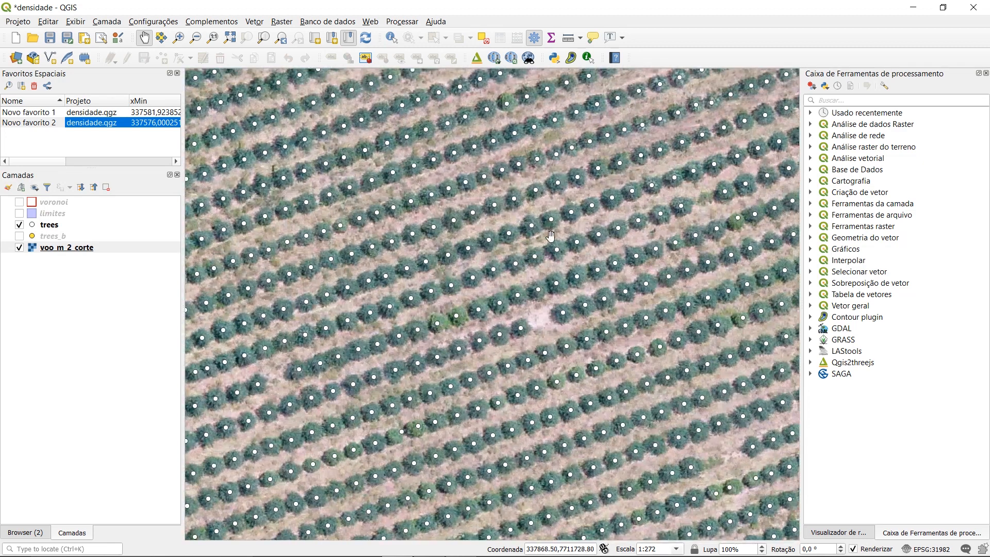
drag(558, 217, 448, 322)
drag(526, 216, 405, 253)
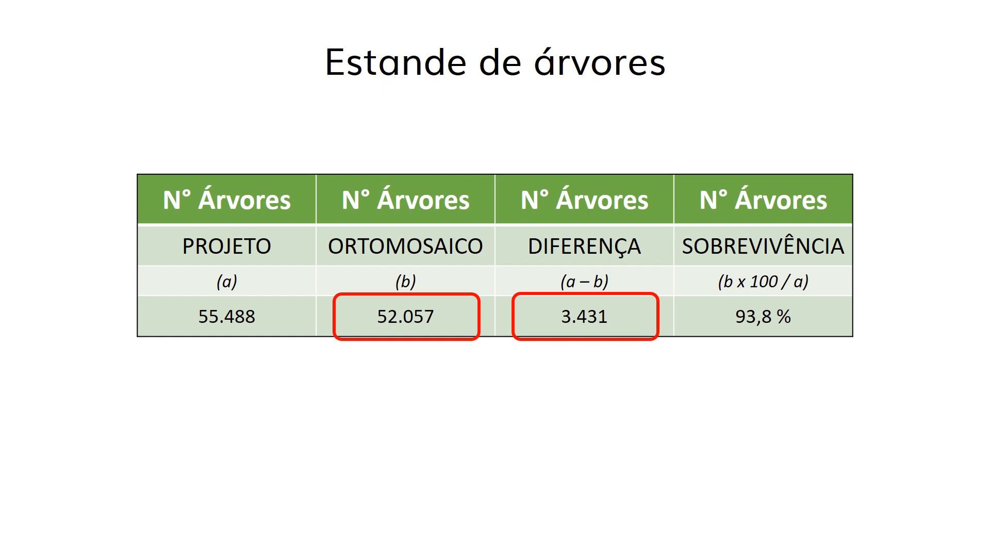
key(Right)
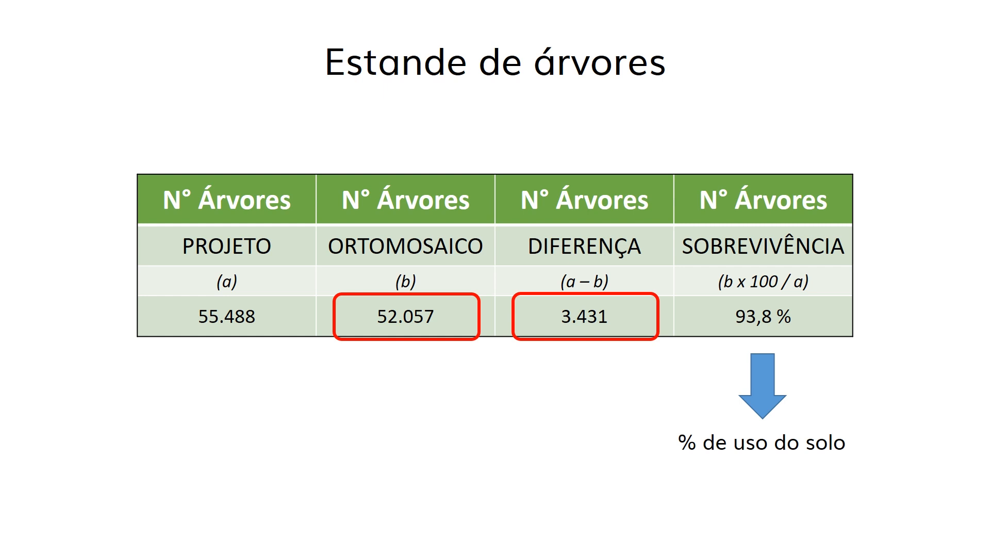
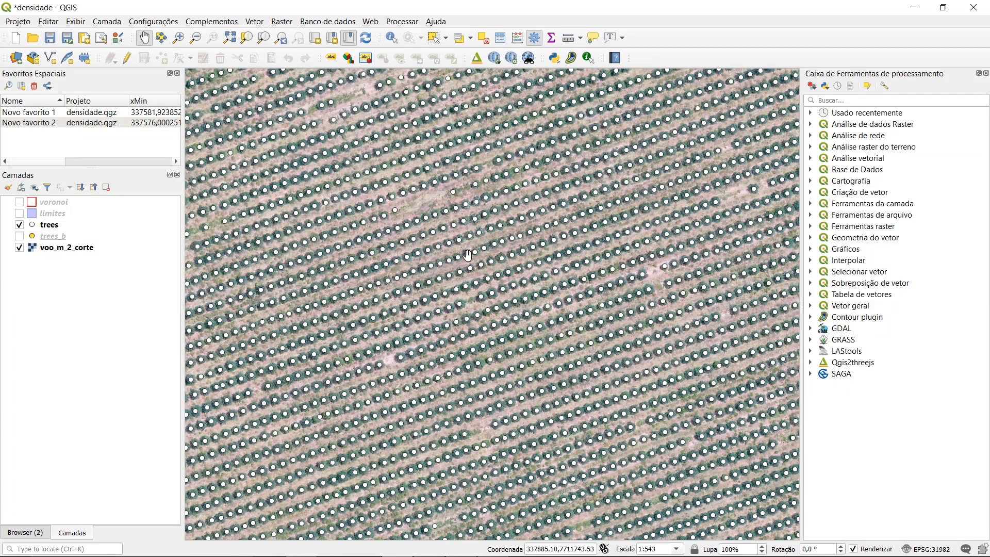
Generate Voronoi polygons from the trees layer as a temporary layer using the Polígonos de Voronoi algorithm
click(839, 101)
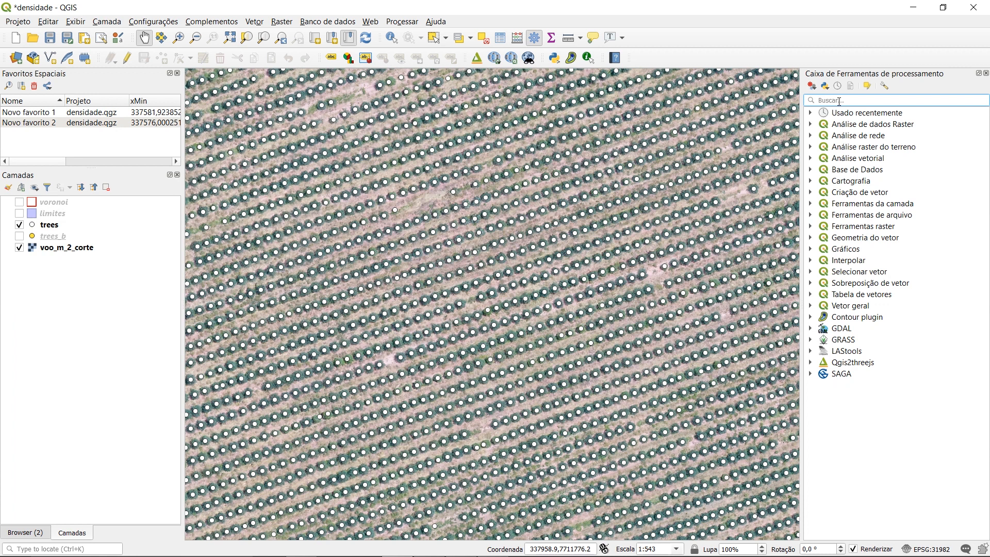
text(voronoi)
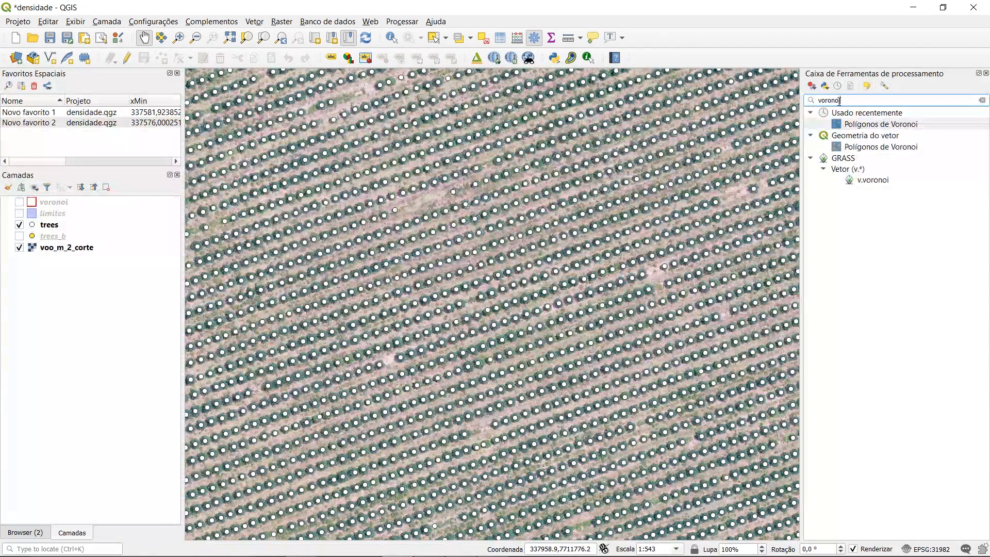
double_click(895, 126)
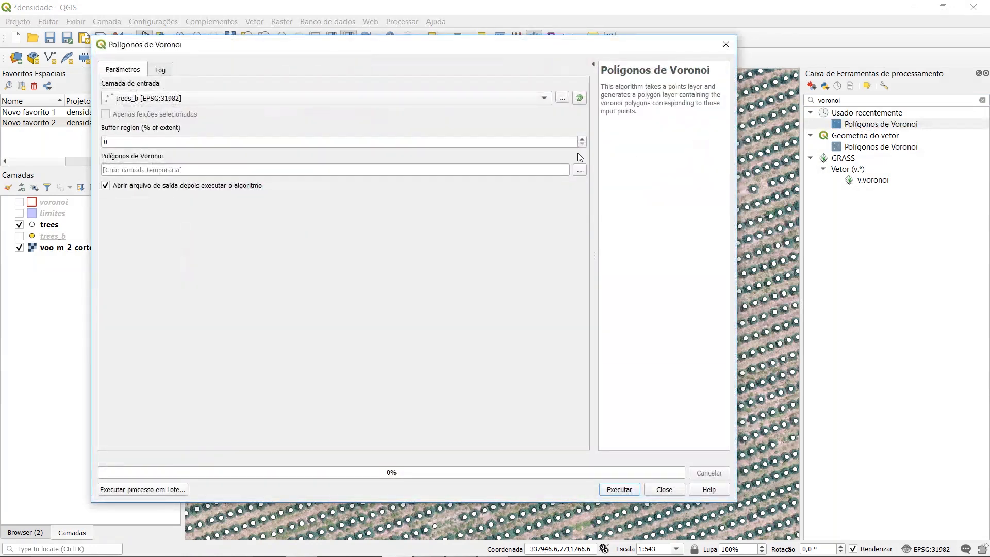
click(142, 99)
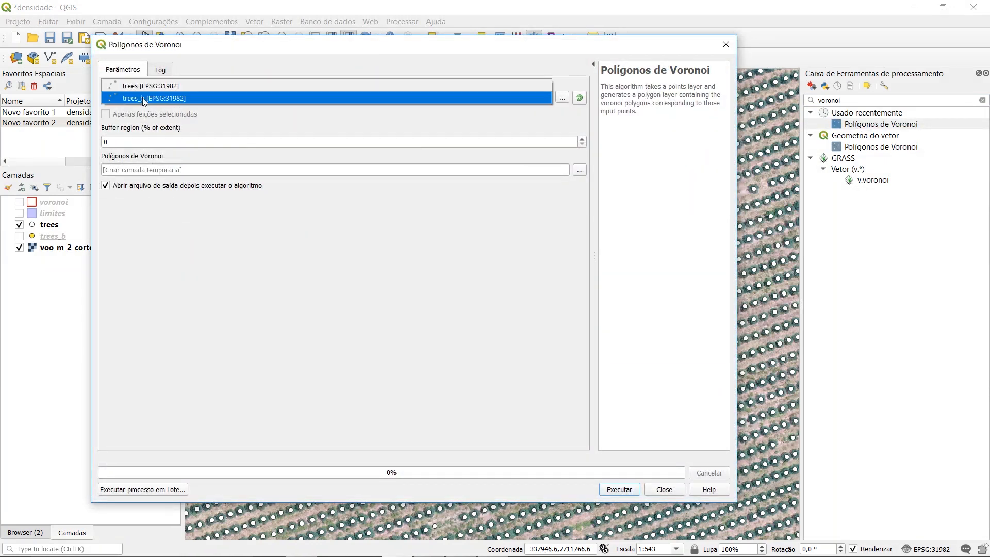
click(144, 86)
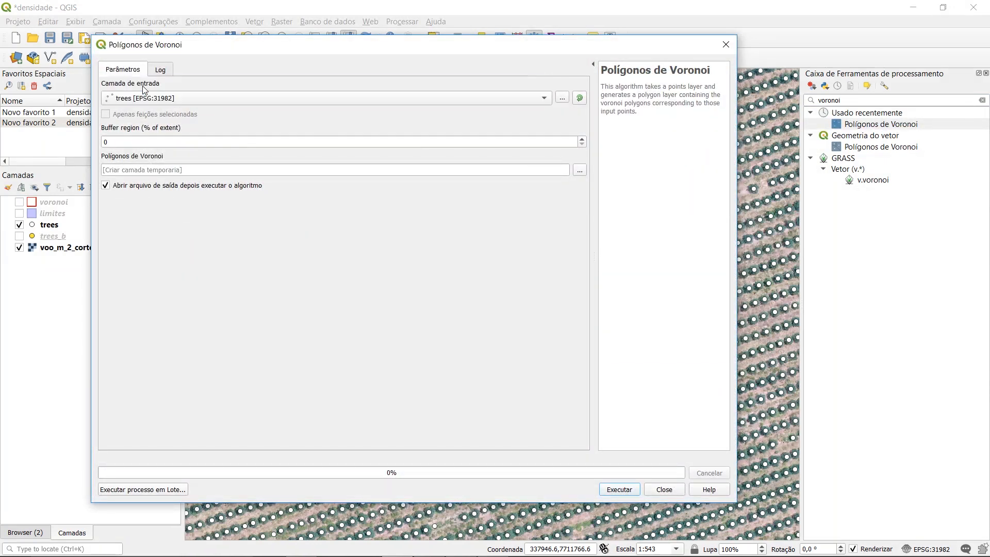
click(621, 489)
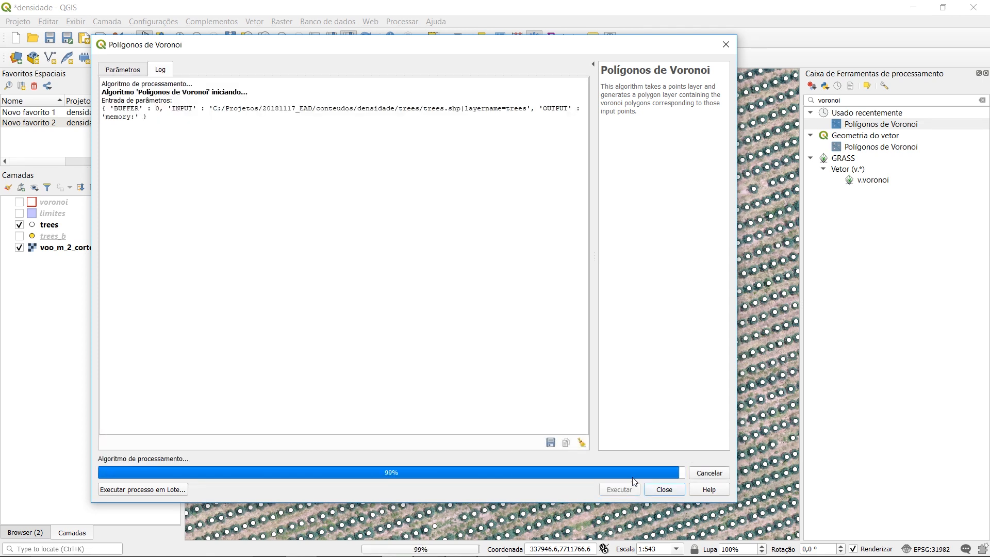
scroll(545, 256, up, 1)
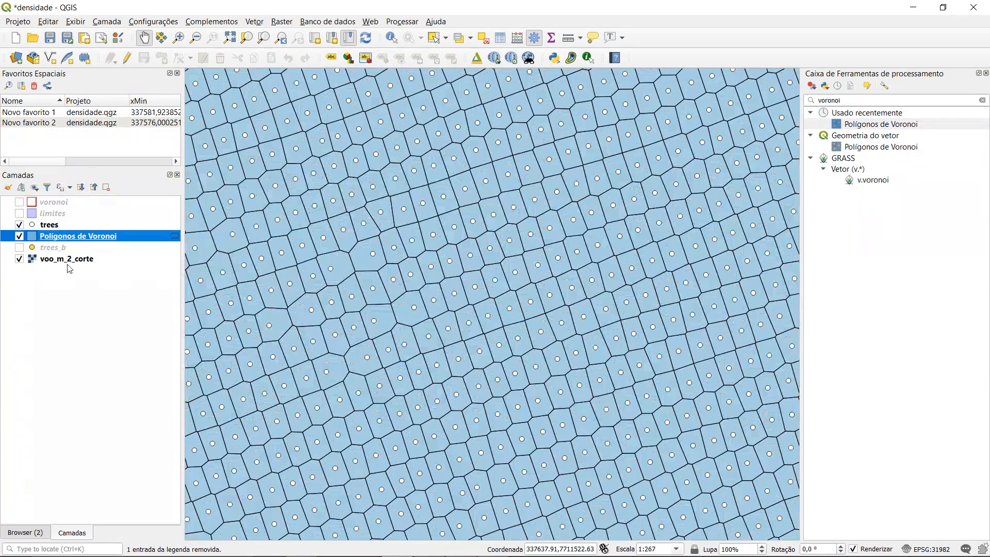
Style the Polígonos de Voronoi layer as outline only with the symbol layer type Contorno: Linha simples
double_click(58, 238)
click(644, 82)
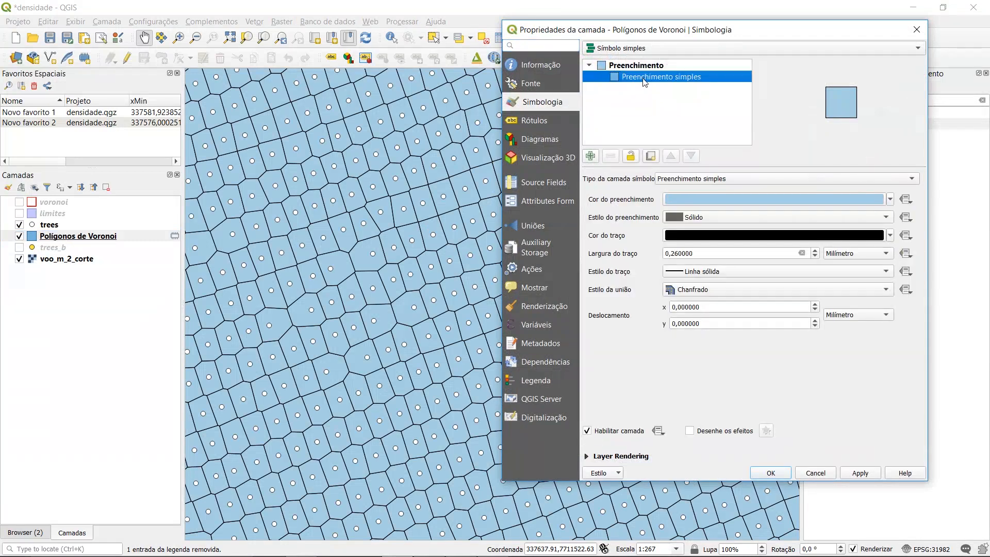
click(735, 180)
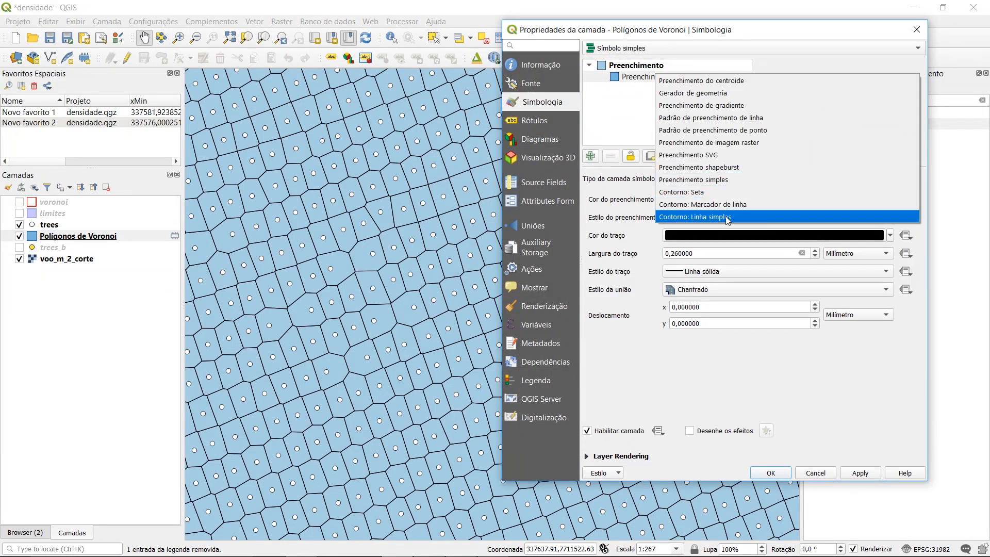
click(725, 216)
click(770, 473)
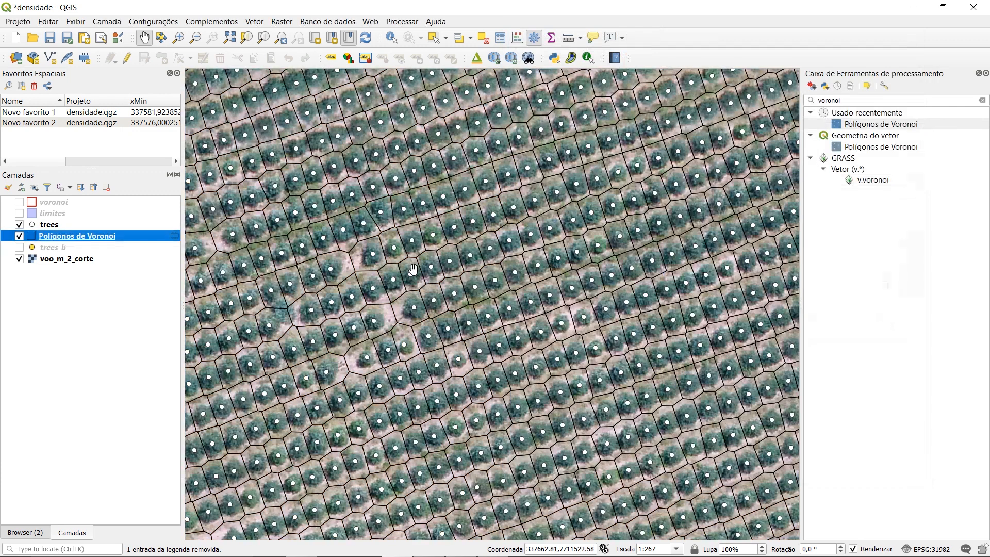
Examine how the Voronoi polygons enclose individual tree crowns and vary in size around planting gaps
scroll(413, 281, up, 1)
scroll(413, 269, up, 1)
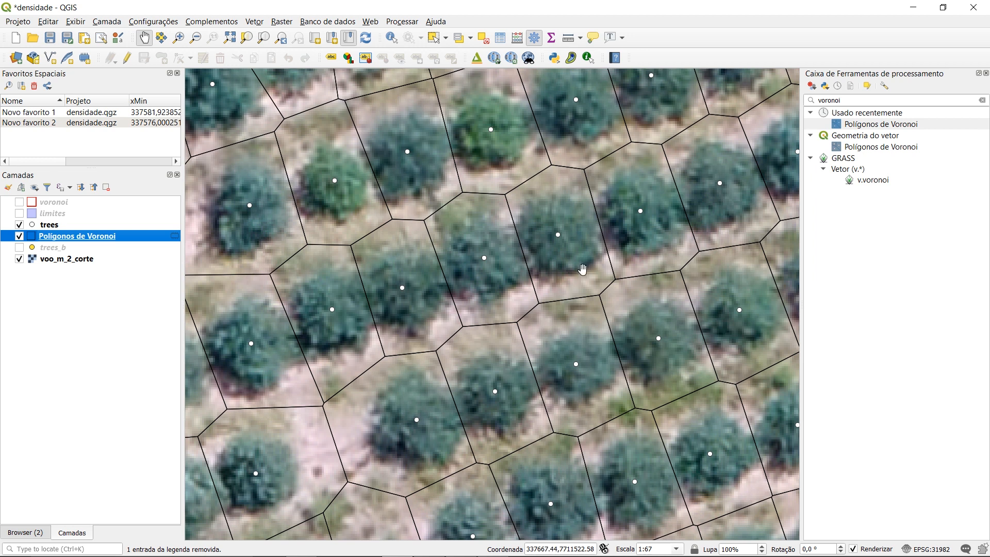
scroll(582, 269, down, 1)
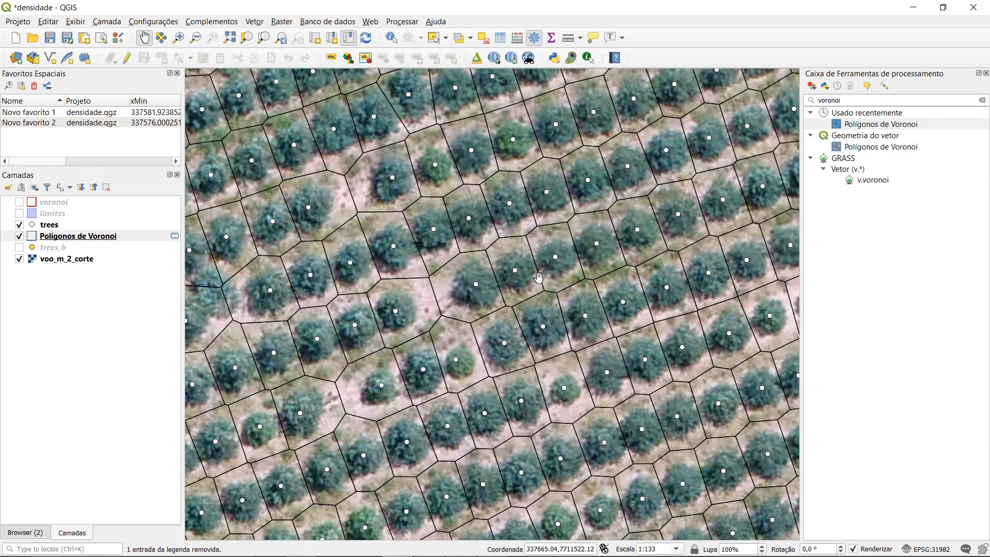
drag(473, 294, 447, 214)
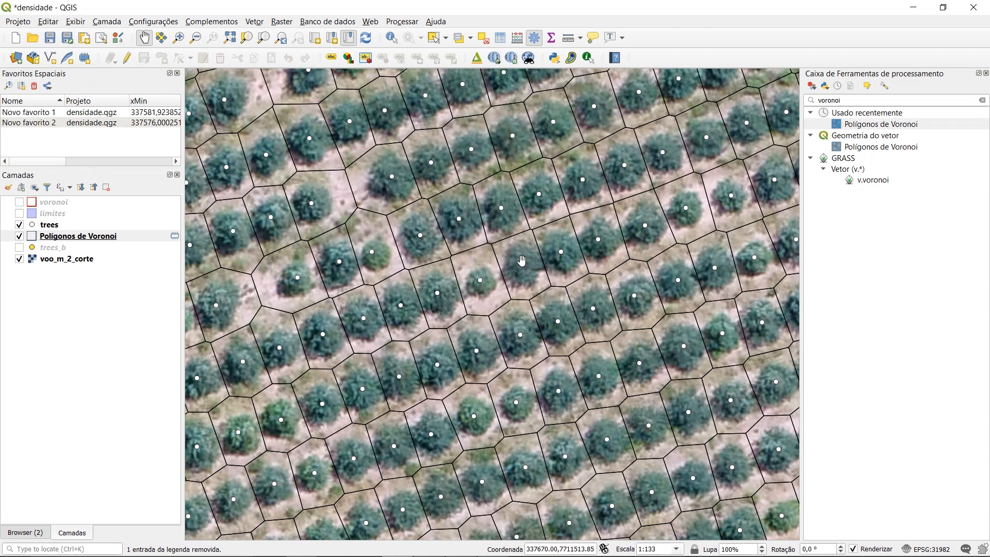
drag(521, 260, 419, 197)
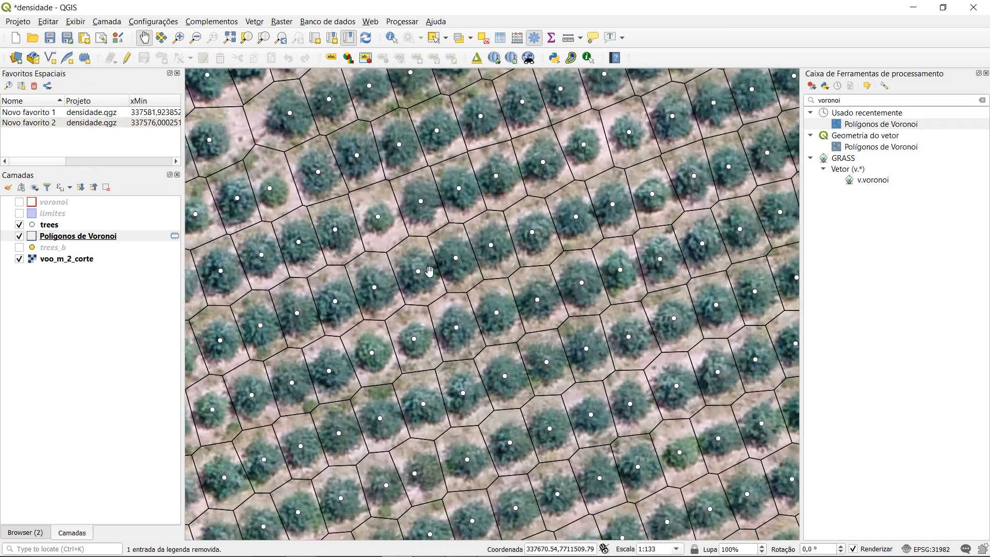
scroll(429, 270, down, 1)
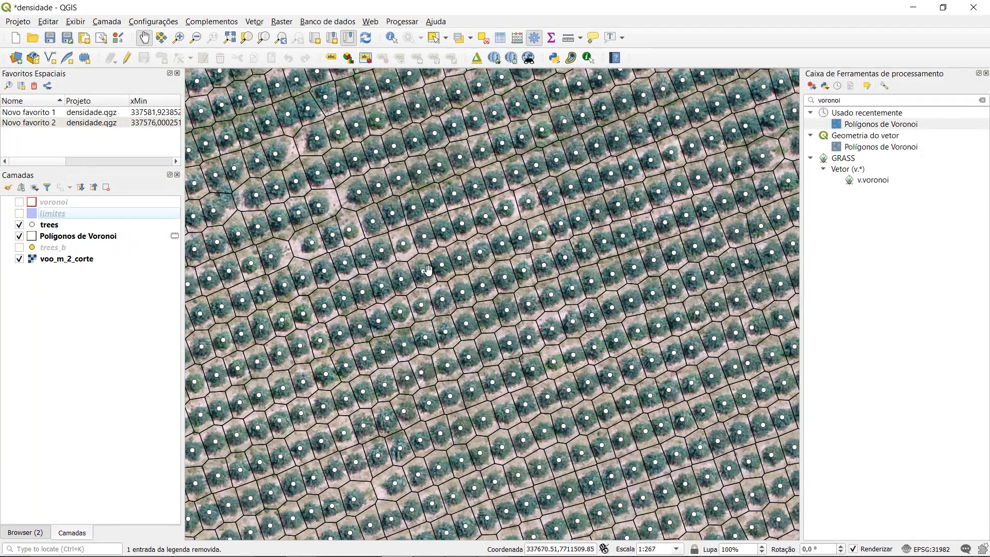
Create a convex hull (Envoltório convexo) around the trees layer with the limites mínimo da geometria algorithm as a temporary layer
drag(865, 102, 805, 101)
text(limite)
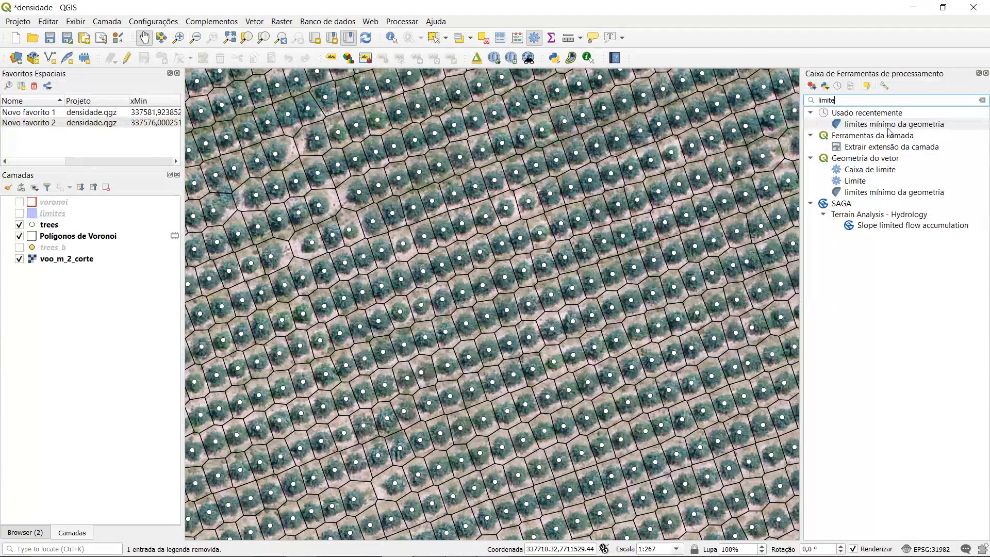
double_click(868, 125)
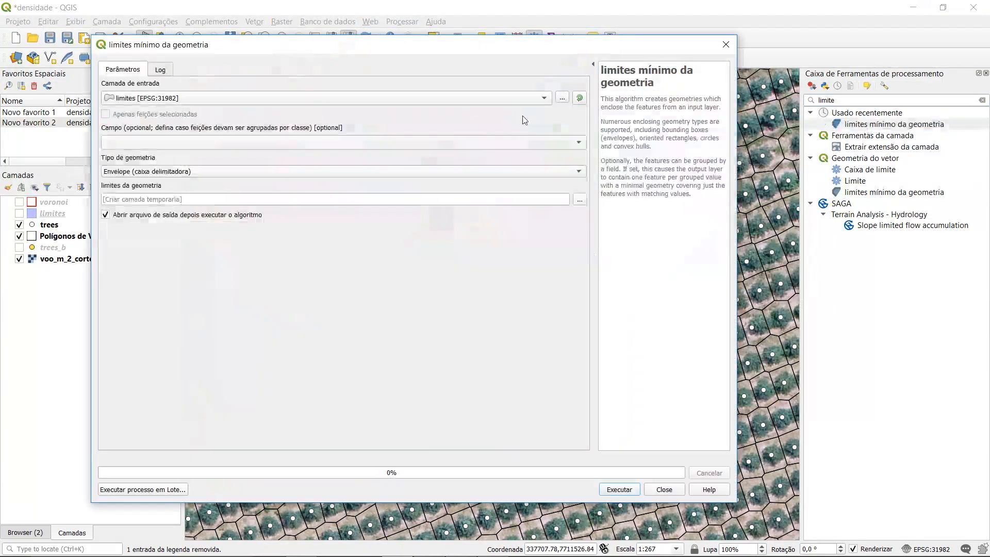
click(145, 99)
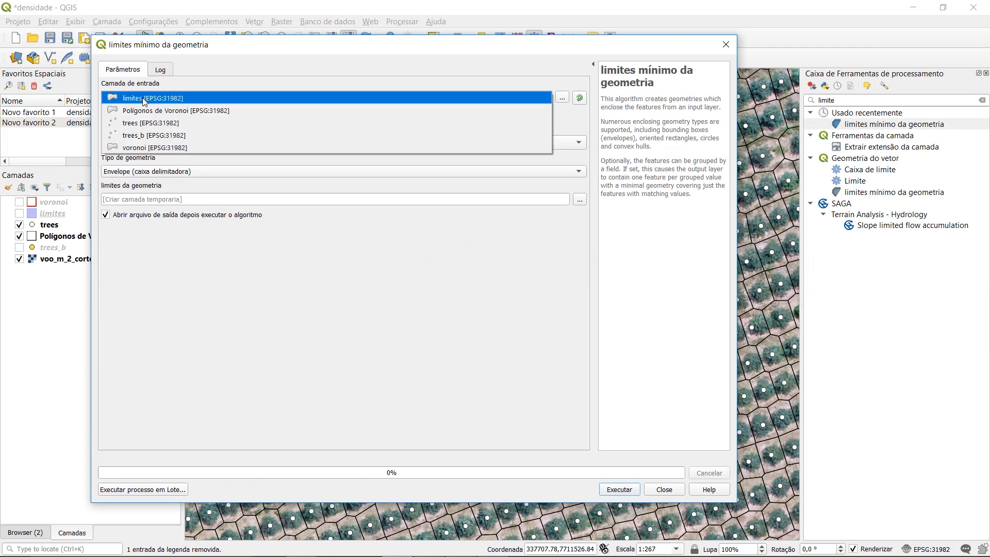
click(145, 123)
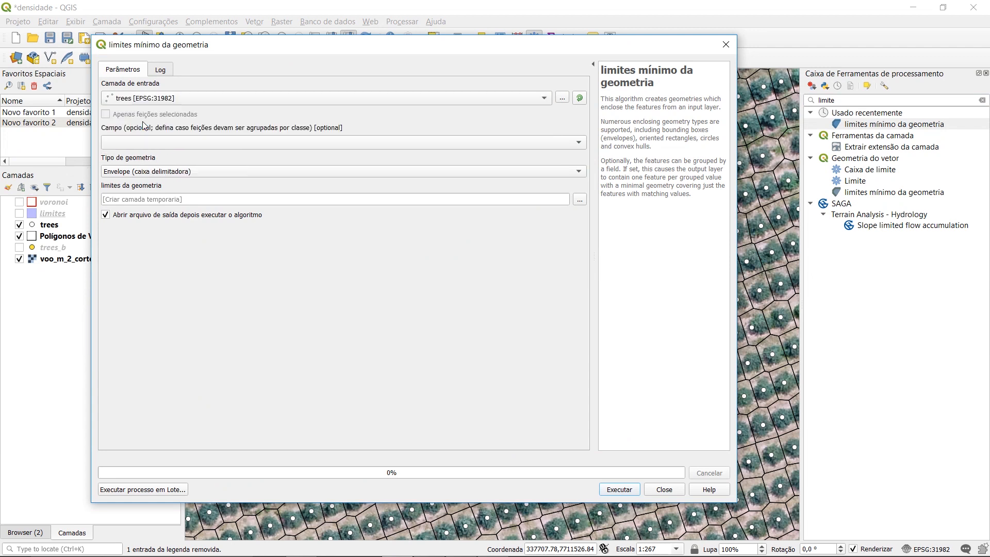
click(133, 176)
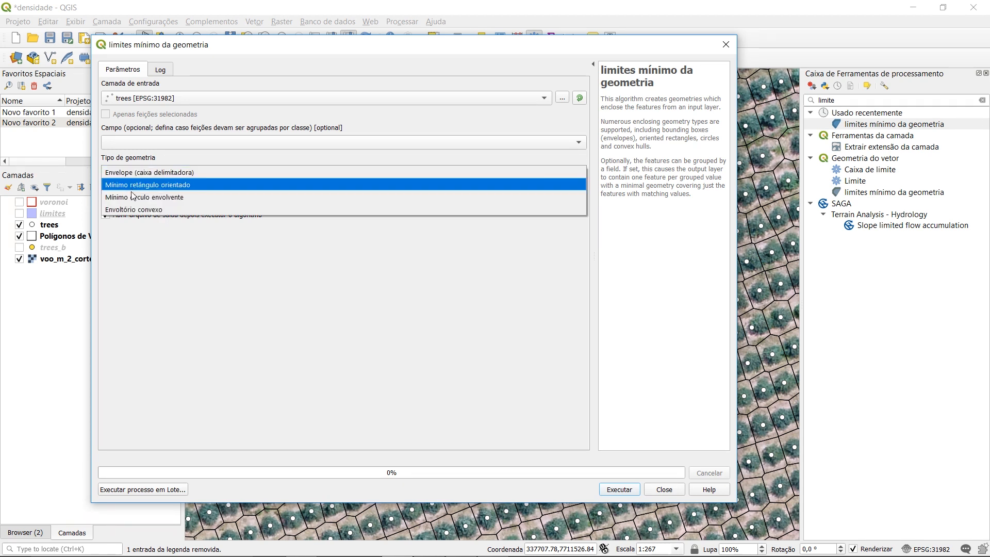
click(134, 210)
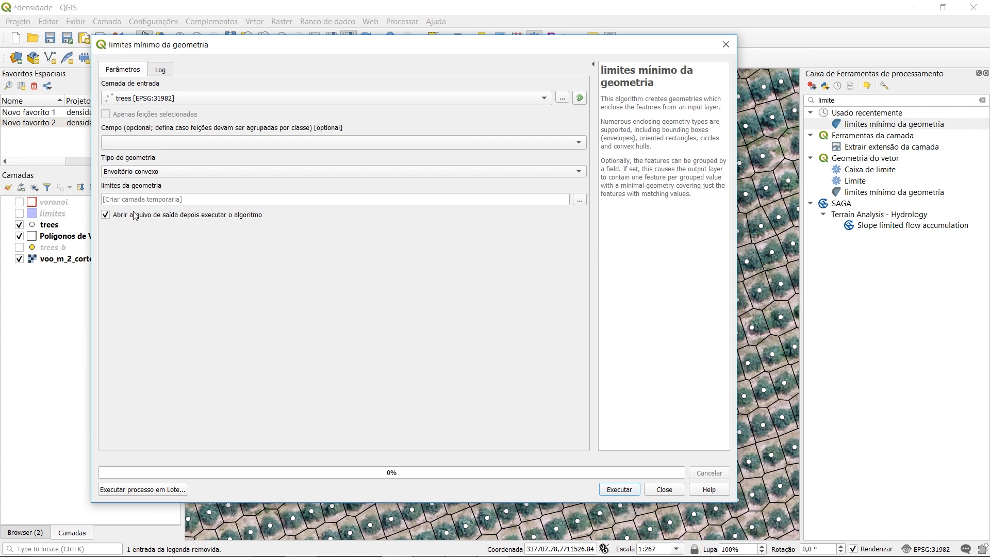
click(626, 491)
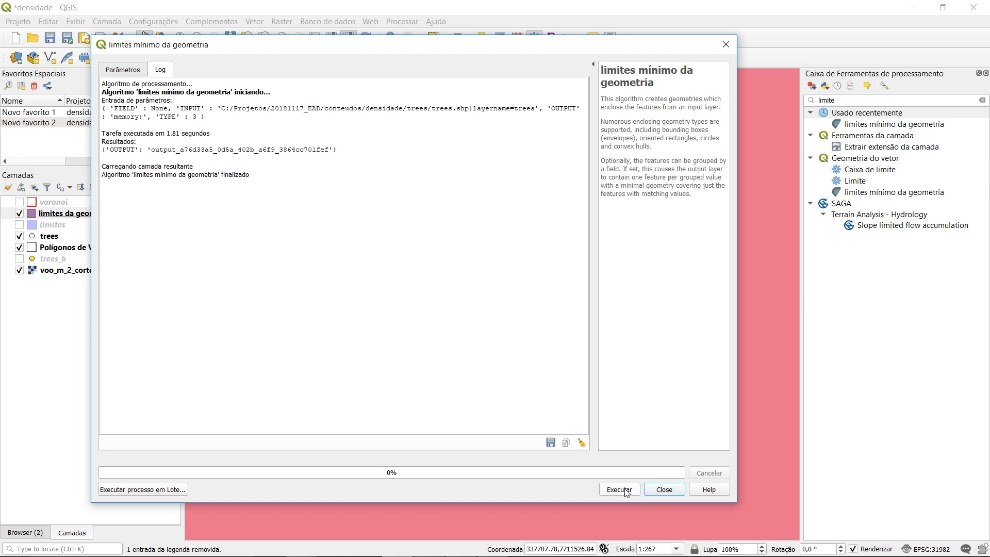
click(664, 488)
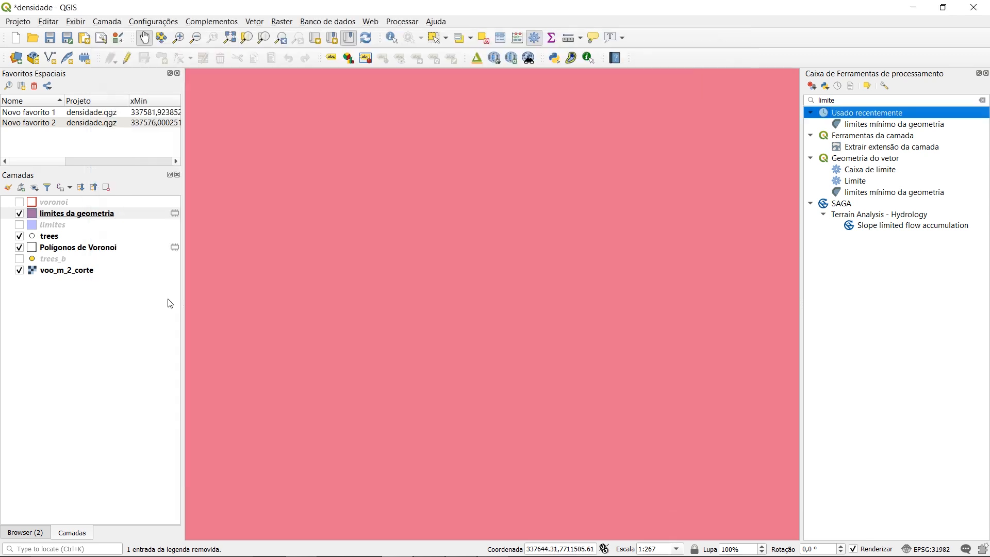
Style the limites da geometria layer as outline only with the symbol layer type Contorno: Linha simples
click(70, 217)
double_click(70, 216)
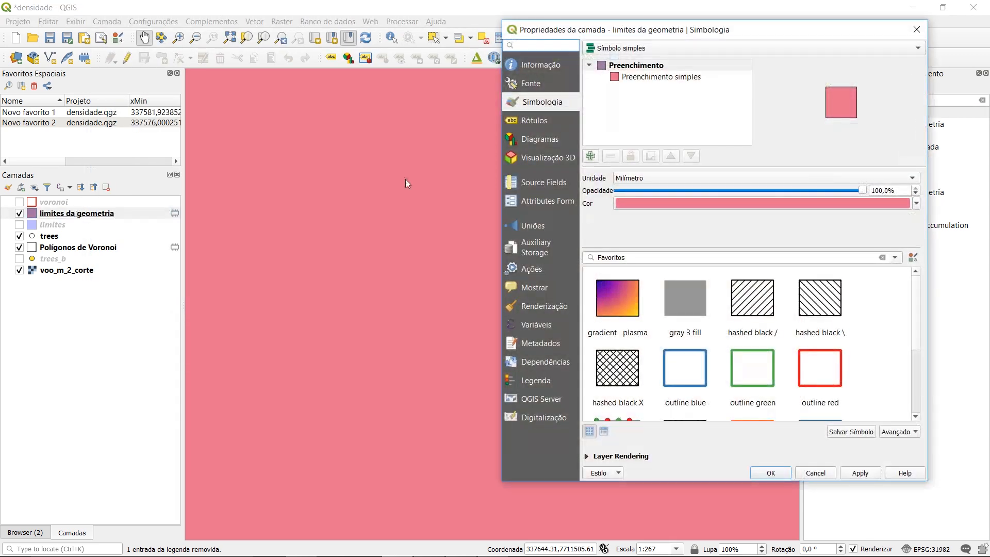
click(647, 77)
click(740, 179)
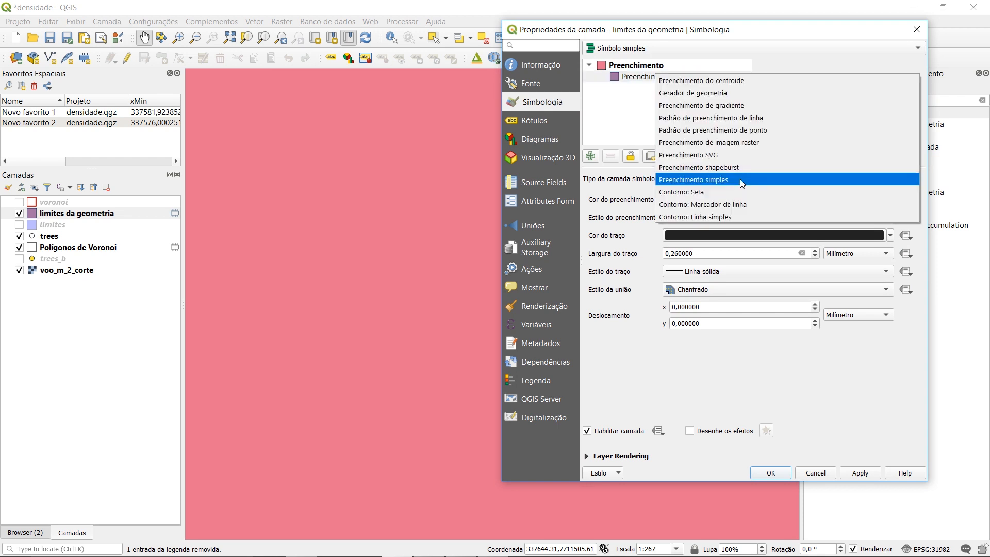
click(736, 217)
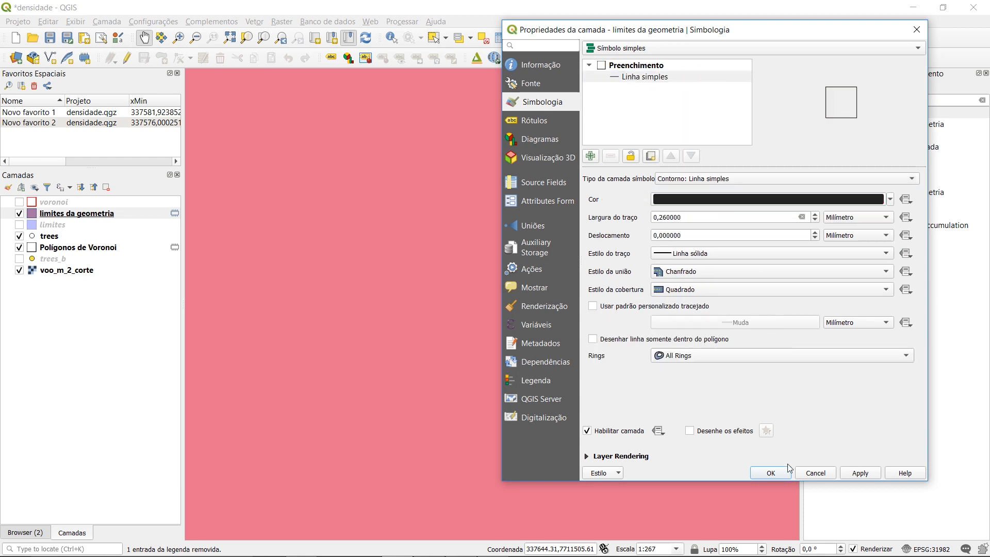
click(776, 474)
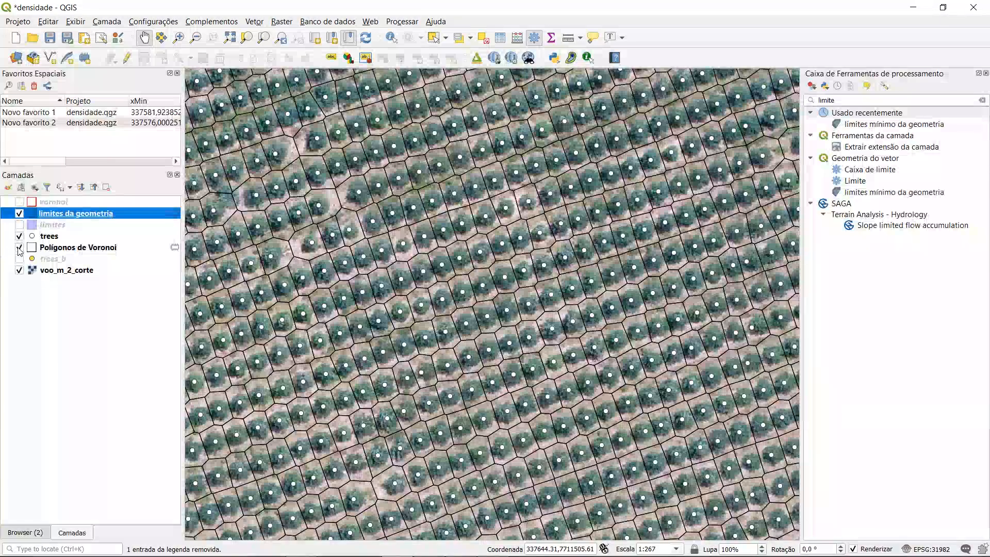
Hide the Polígonos de Voronoi, trees and voo_m_2_corte layers and fit the map to the limites da geometria layer
click(19, 247)
click(20, 236)
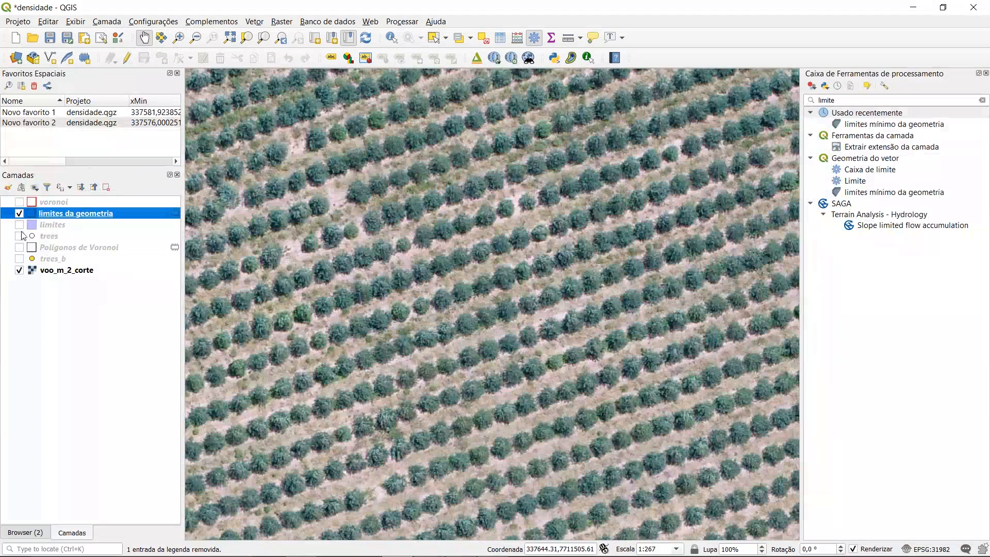
click(19, 270)
right_click(50, 217)
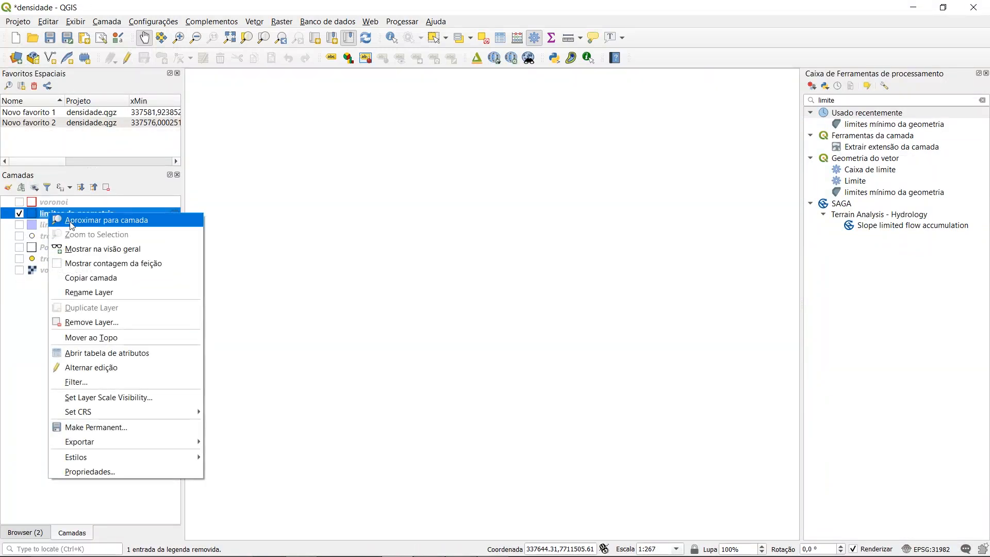
click(72, 220)
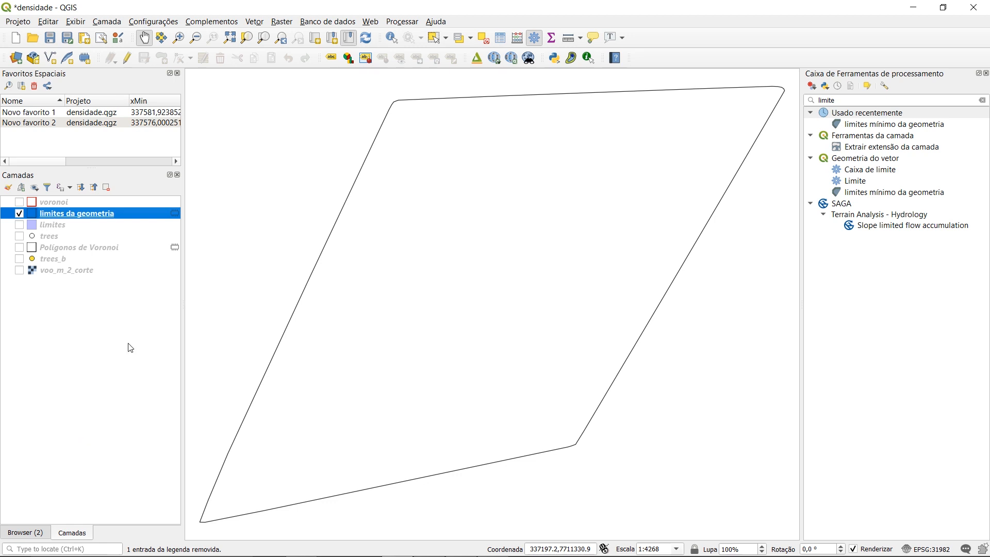
Enable the Digitalização Avançada toolbar and start editing the limites da geometria layer
right_click(660, 56)
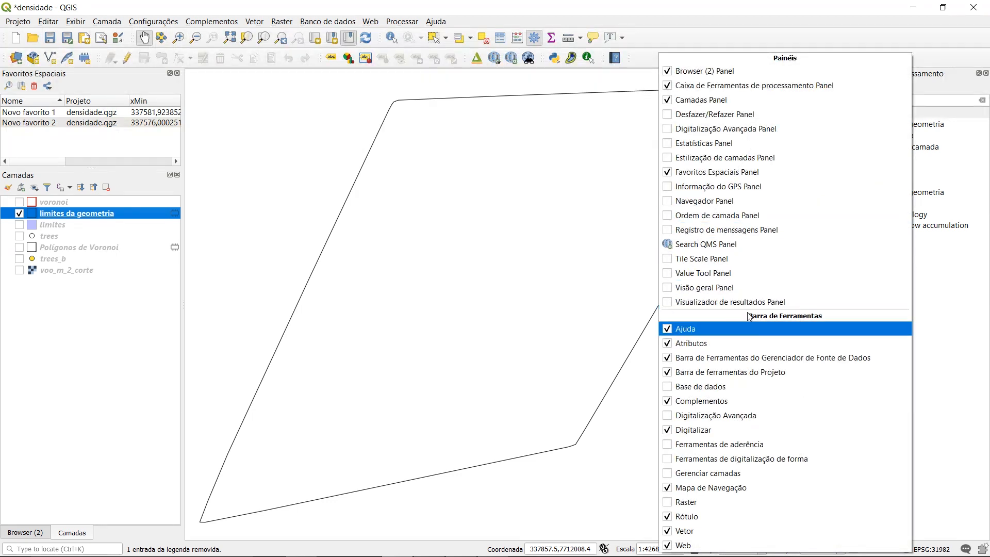
click(668, 416)
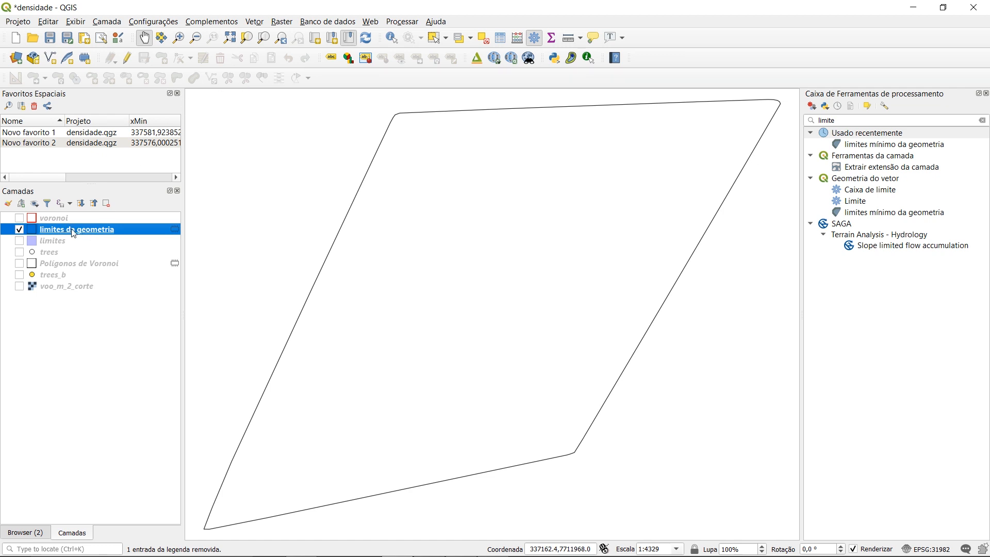
click(126, 59)
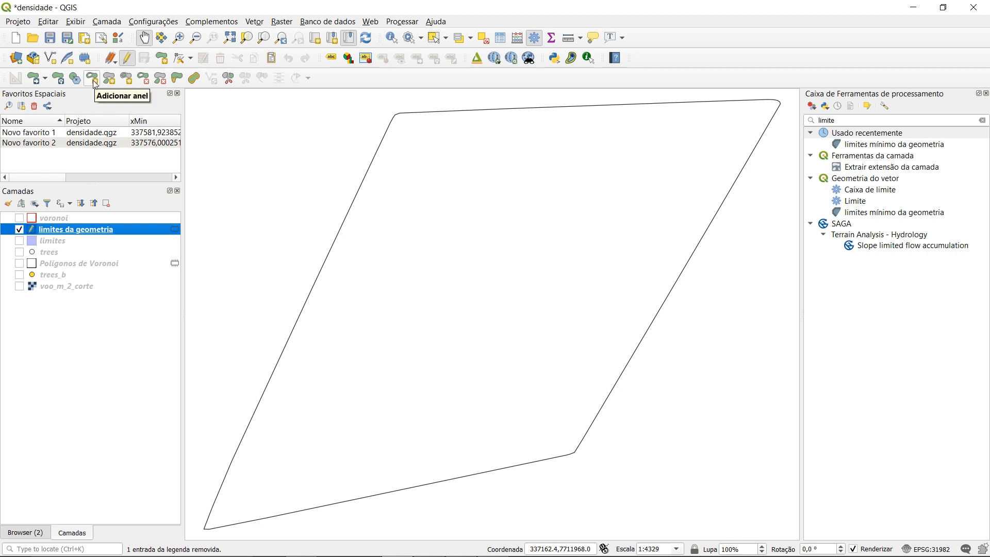
Show the voo_m_2_corte orthomosaic and inspect the convex hull against the tree rows, including the plantation's northern edge
click(20, 287)
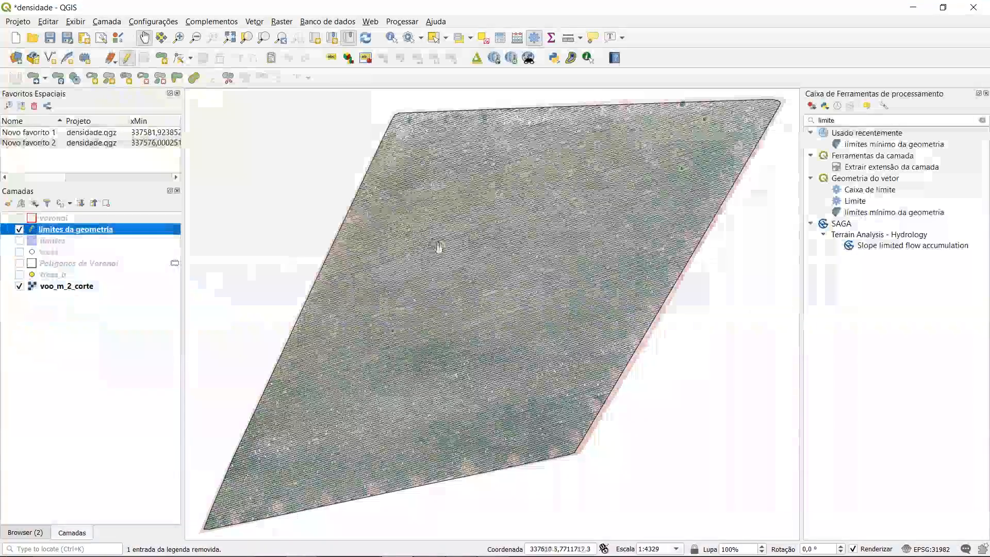
scroll(438, 244, up, 2)
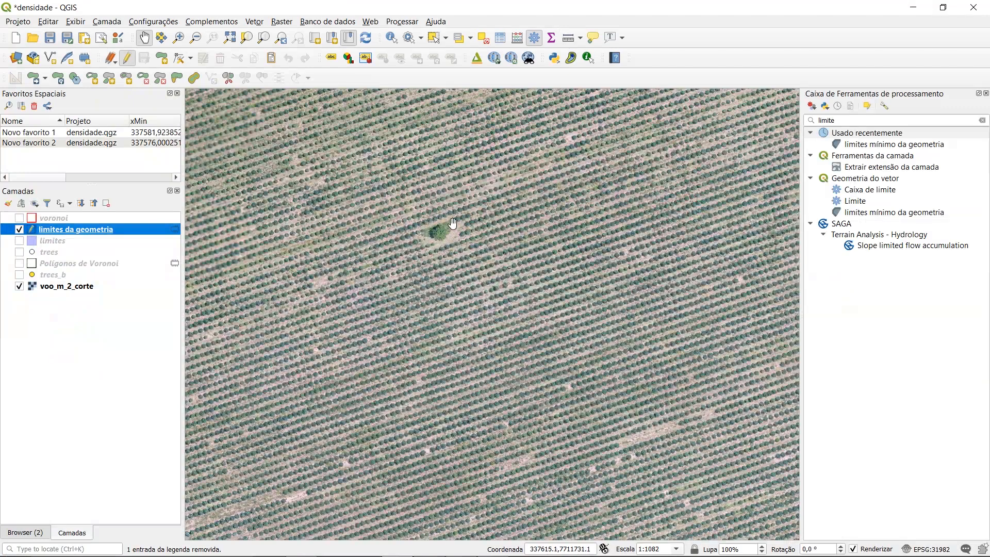
drag(582, 182, 380, 305)
drag(551, 167, 459, 283)
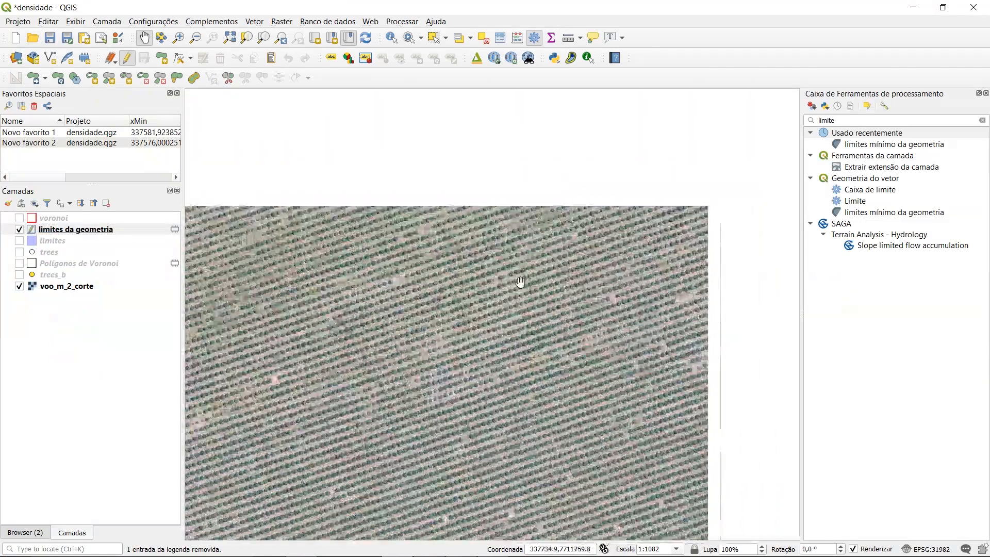
drag(636, 179, 363, 412)
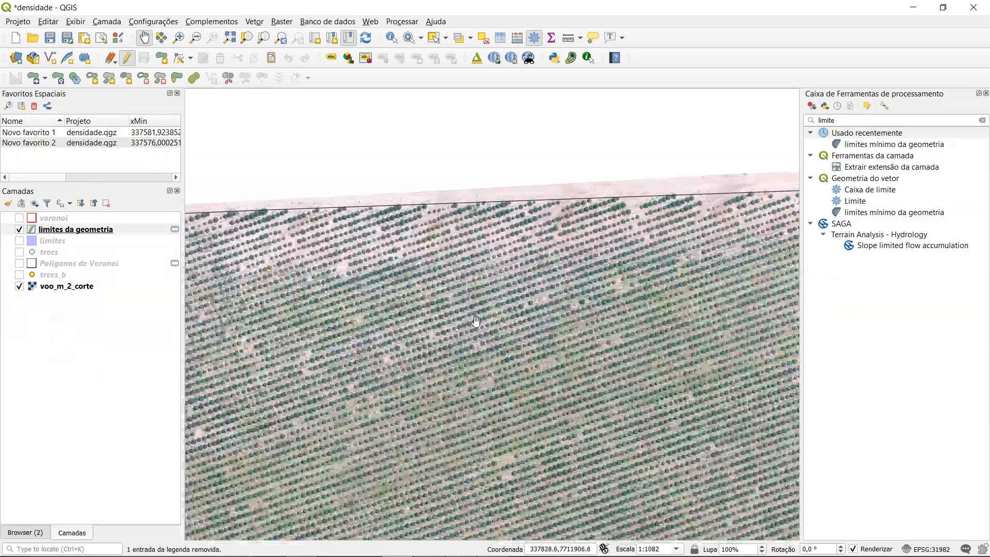
scroll(479, 247, down, 1)
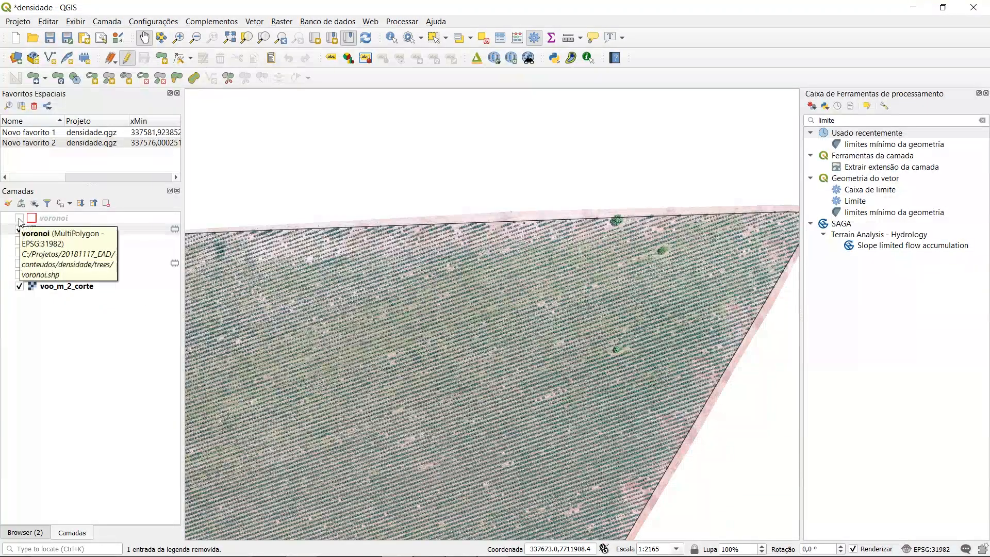
Show the limites layer over the orthomosaic and examine its cut-outs around the isolated large trees
click(19, 241)
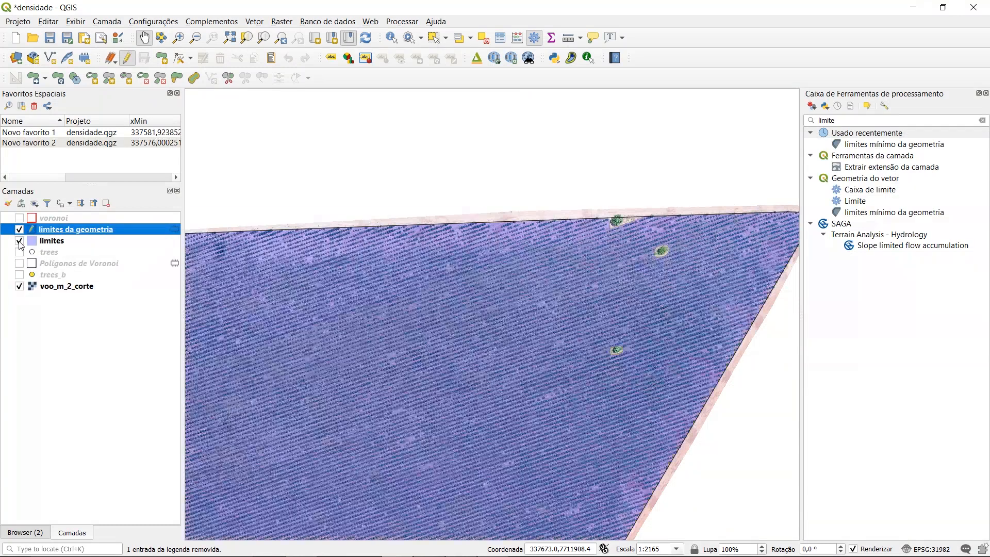
drag(618, 273, 567, 210)
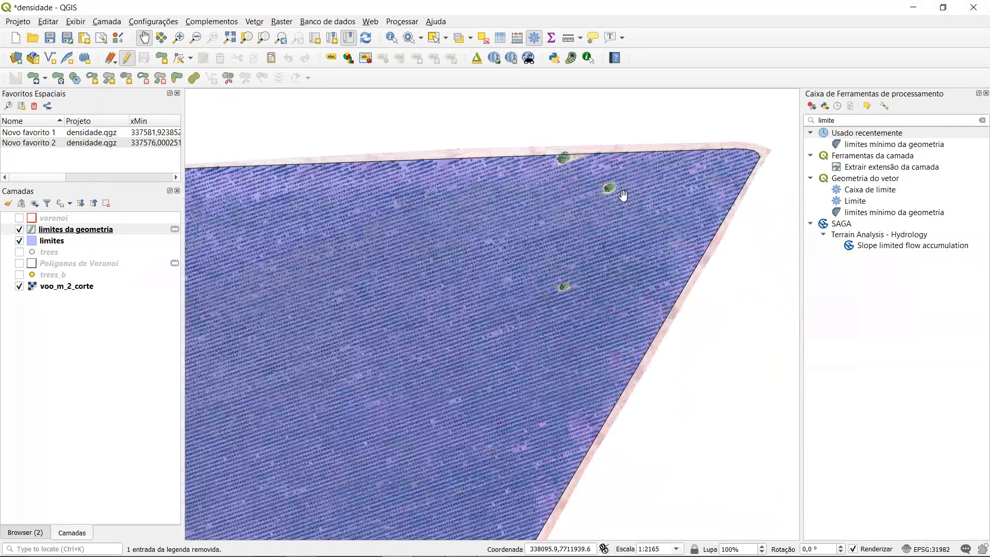
scroll(623, 195, up, 1)
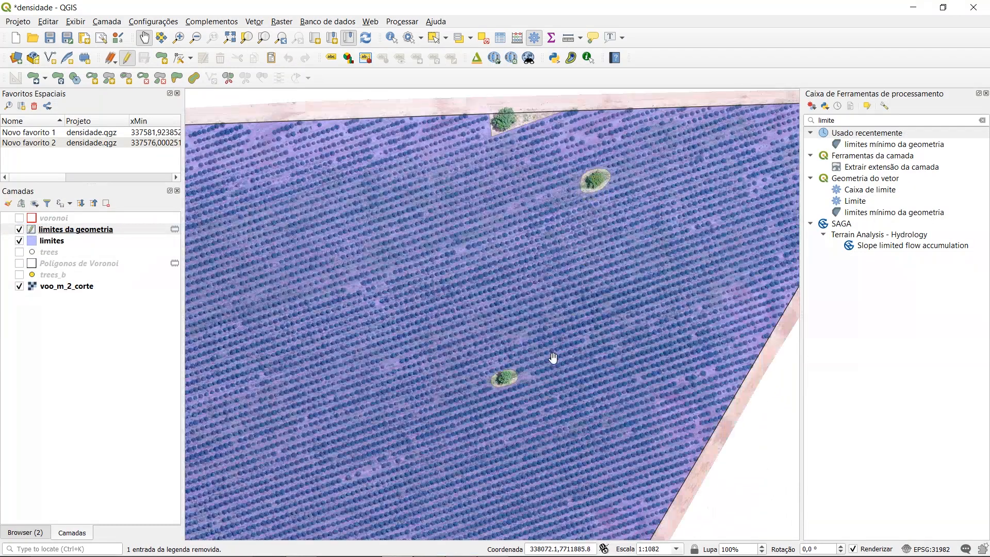
scroll(523, 343, down, 1)
drag(442, 384, 676, 219)
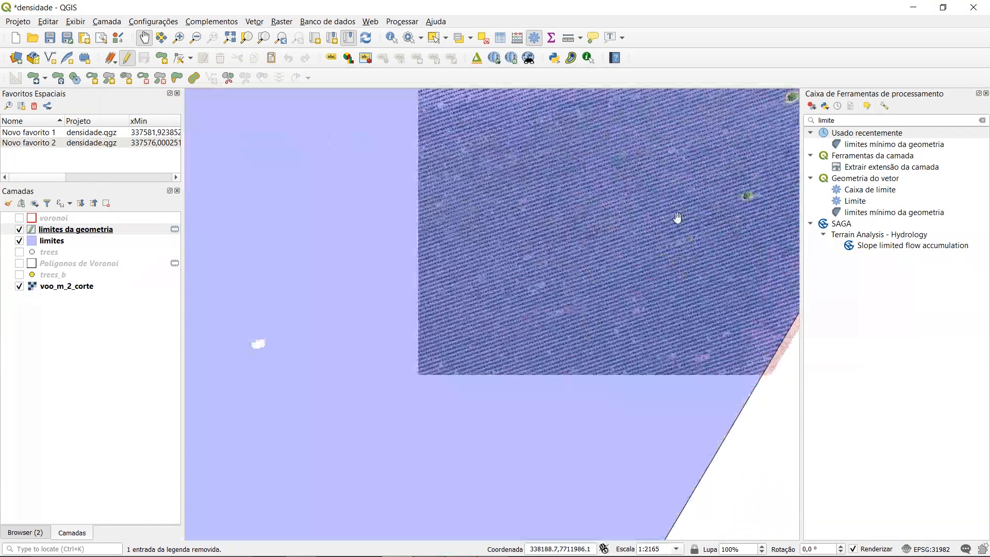
drag(398, 350, 583, 274)
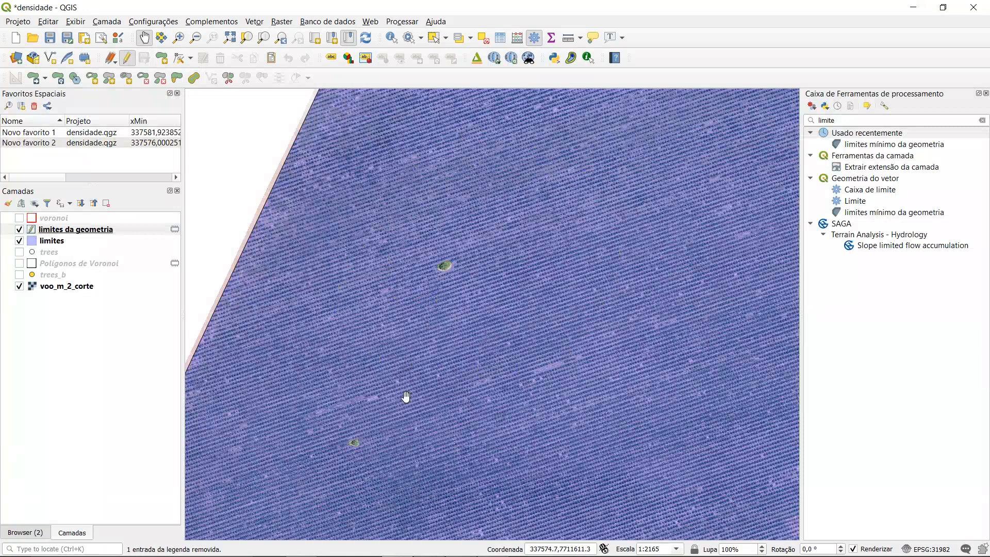
drag(404, 397, 488, 284)
scroll(442, 335, up, 1)
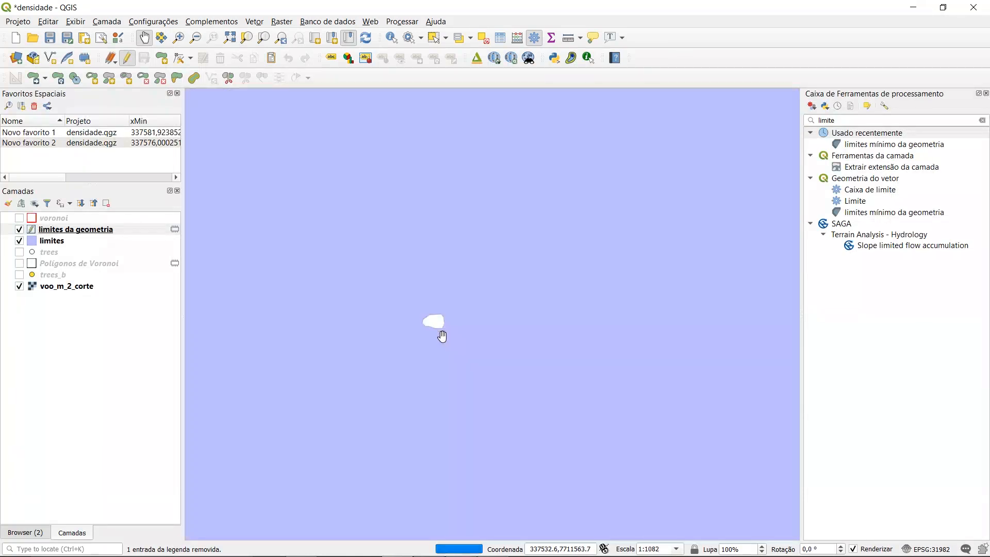
scroll(441, 336, down, 1)
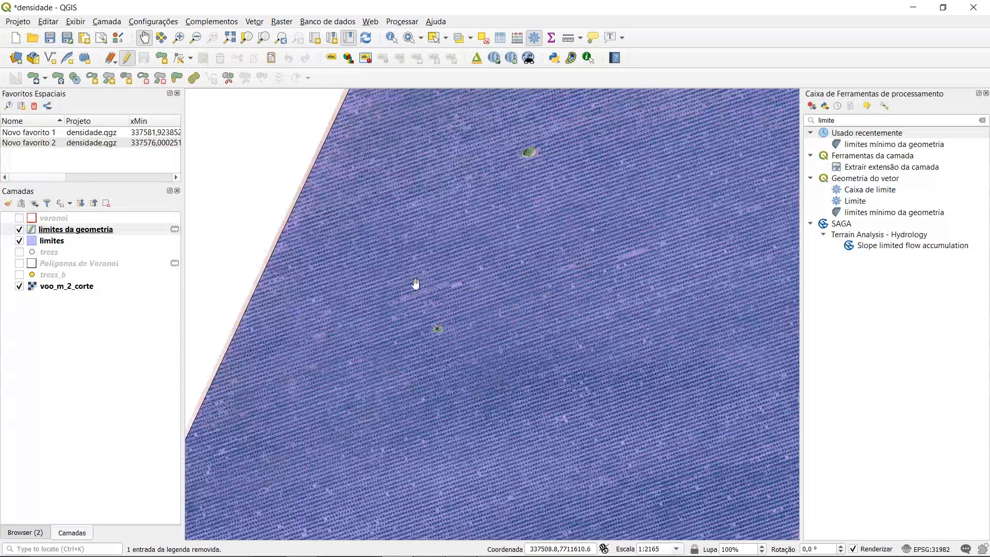
Clip (Recortar) the Polígonos de Voronoi layer with limites as the overlay layer, into a temporary layer
click(259, 25)
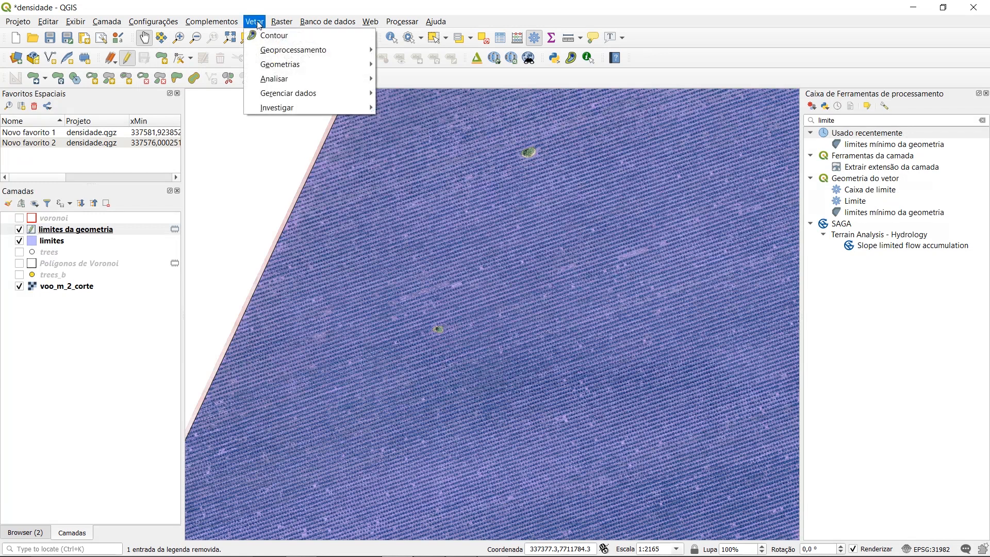
mouse_move(272, 52)
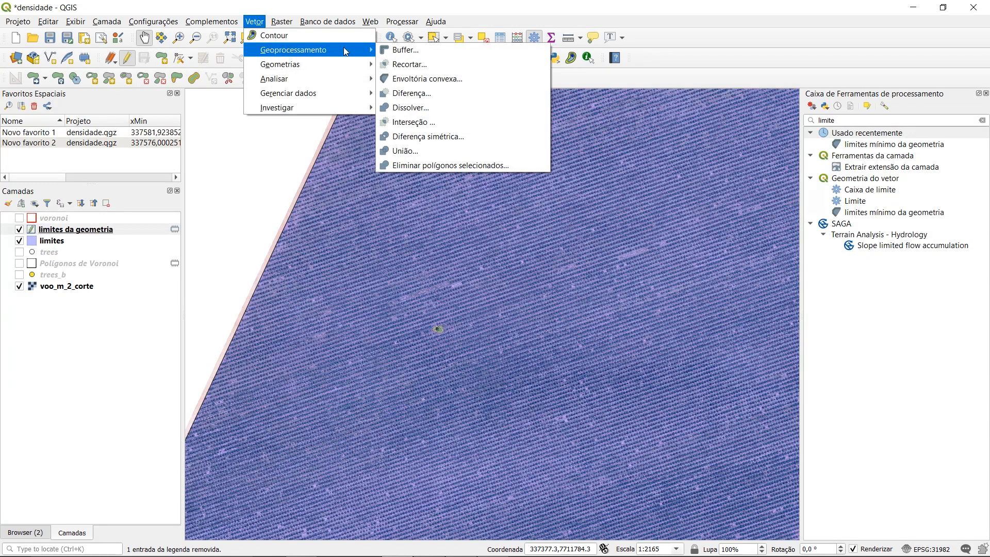
click(400, 66)
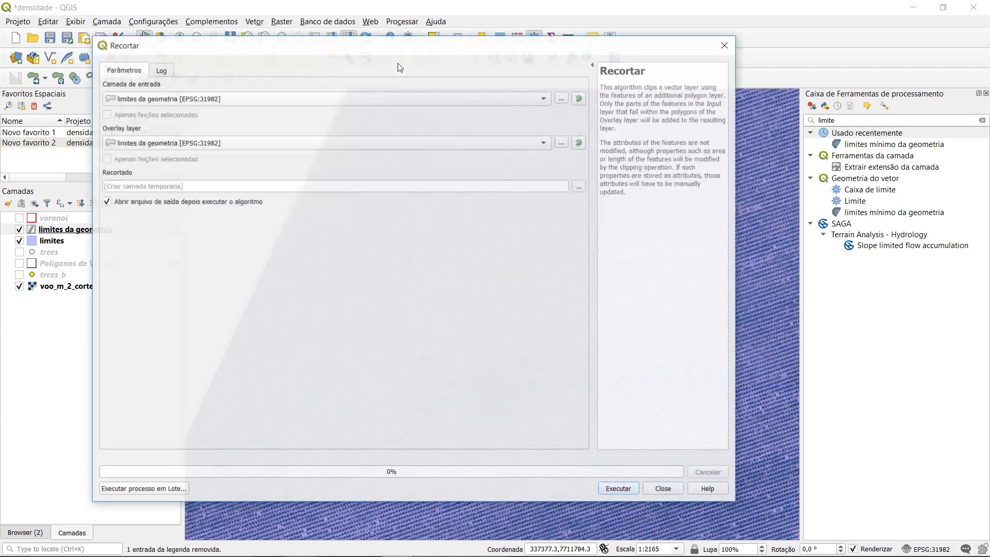
click(180, 98)
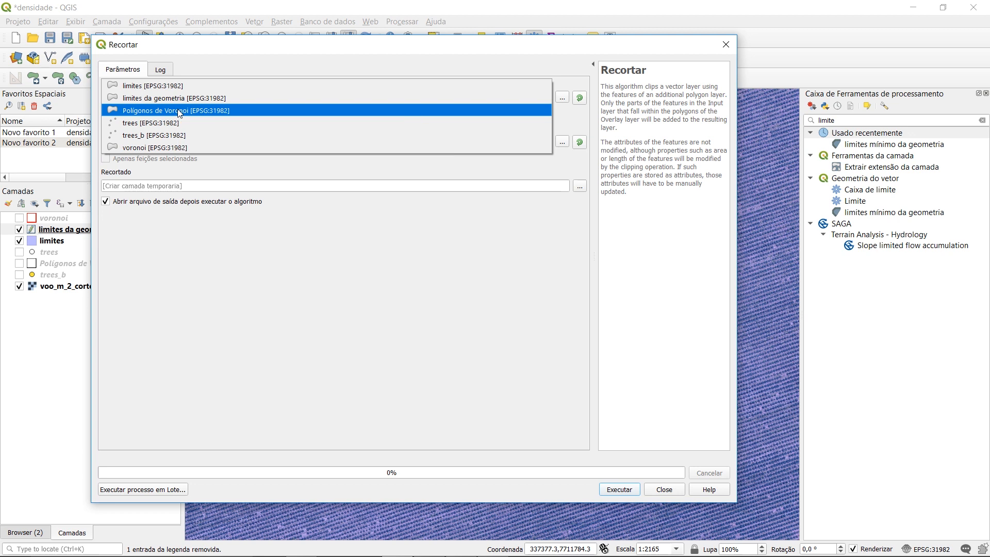
click(179, 110)
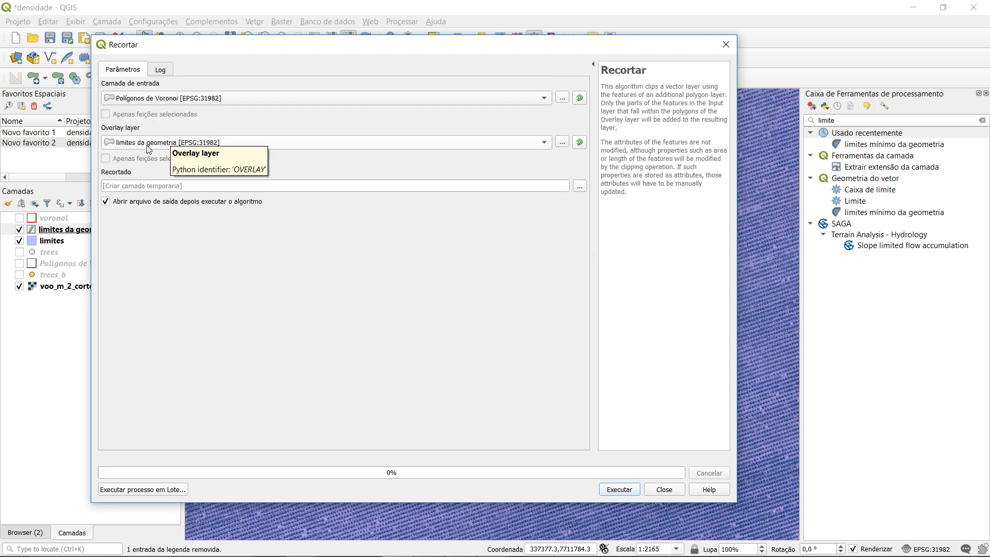
click(167, 145)
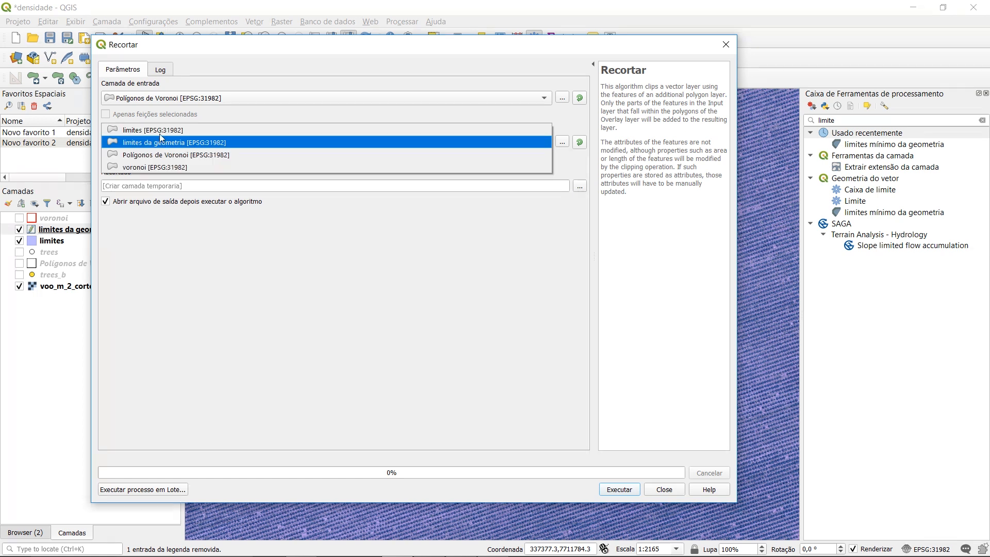
click(161, 132)
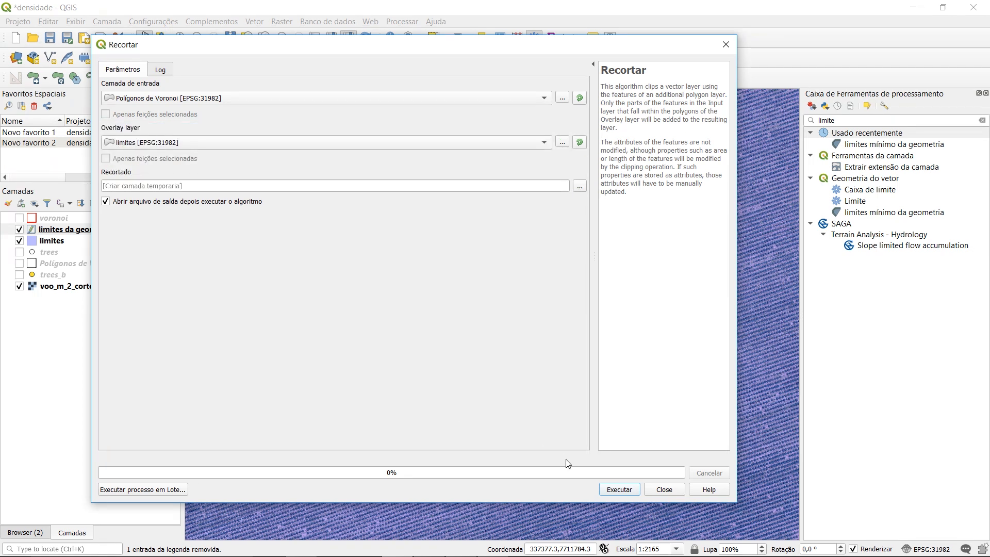
click(620, 490)
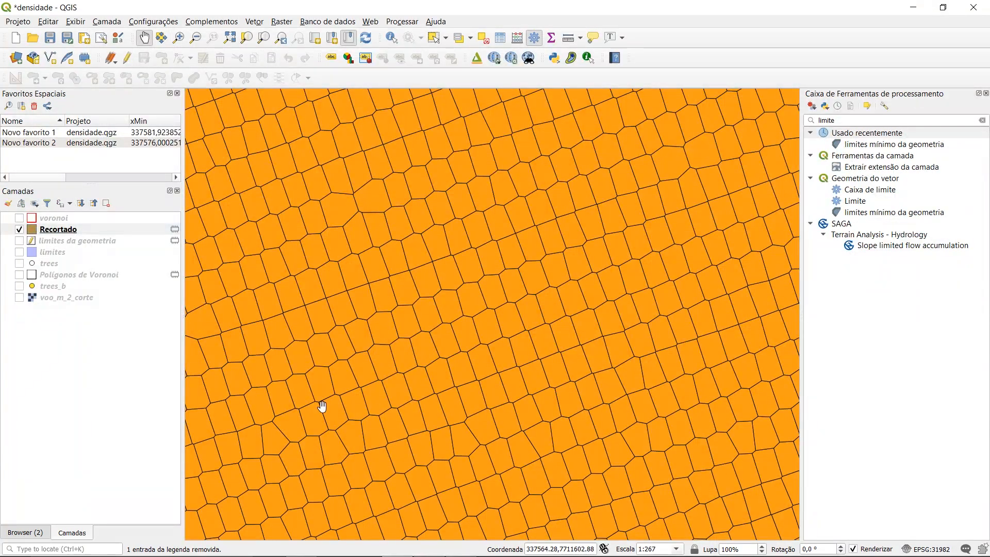
Fit the map to the Recortado layer and inspect its clipped Voronoi polygons up close
right_click(66, 235)
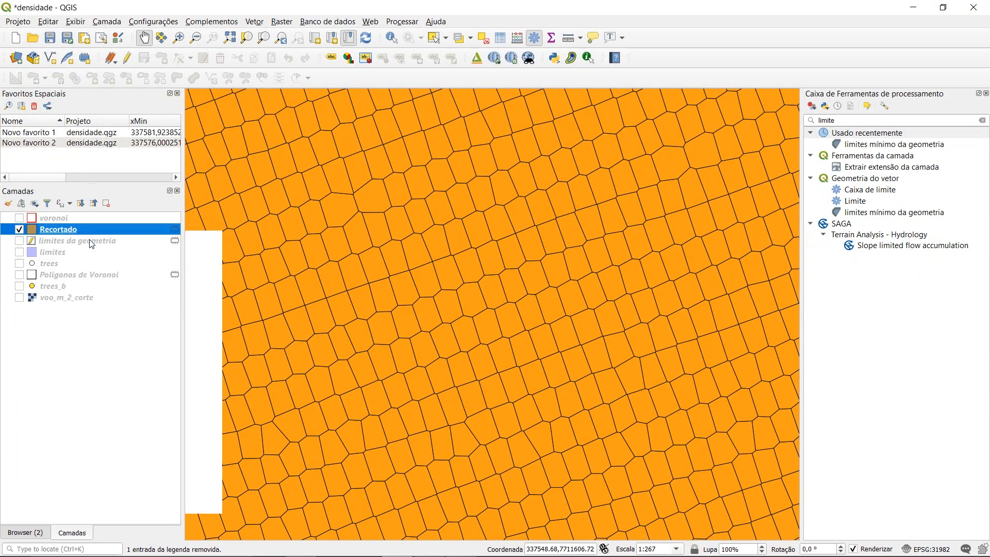
click(92, 242)
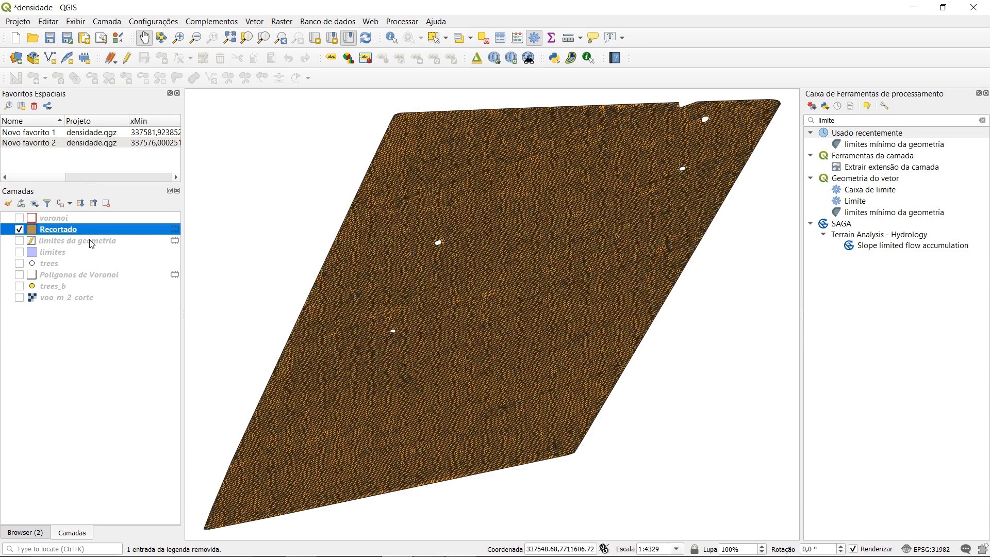
scroll(485, 264, up, 2)
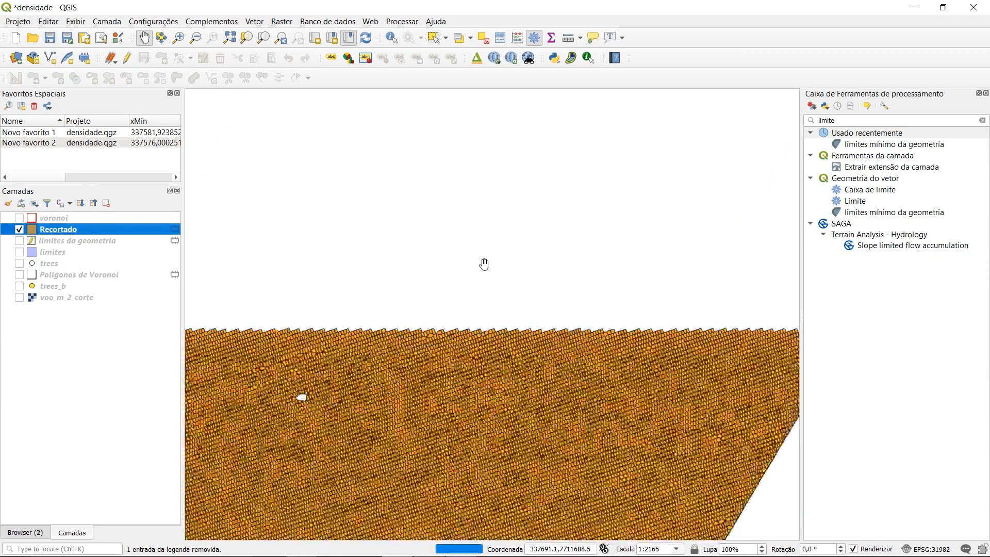
scroll(484, 264, up, 3)
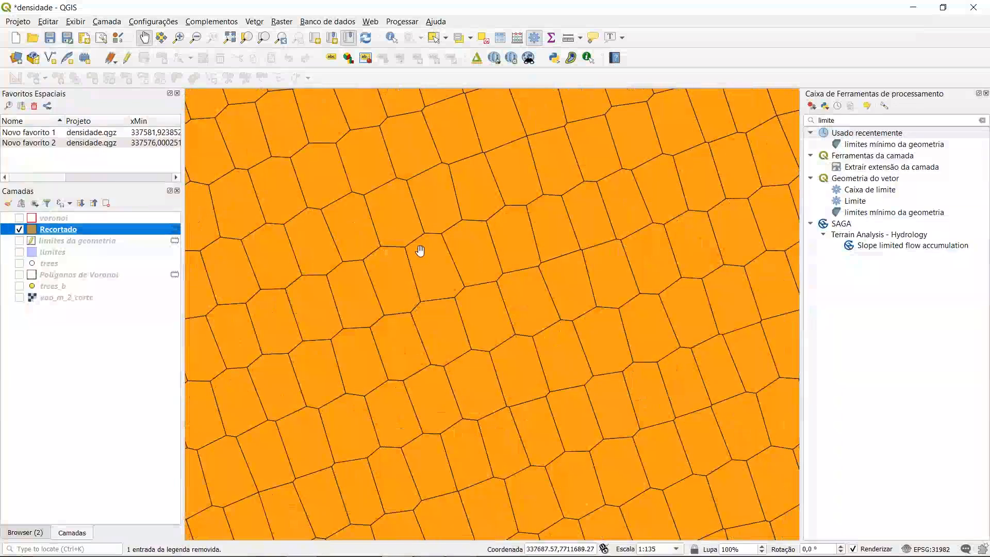
Start editing Recortado's attribute table and define a calculated field named area, type Número decimal (real), with precision 1
click(502, 43)
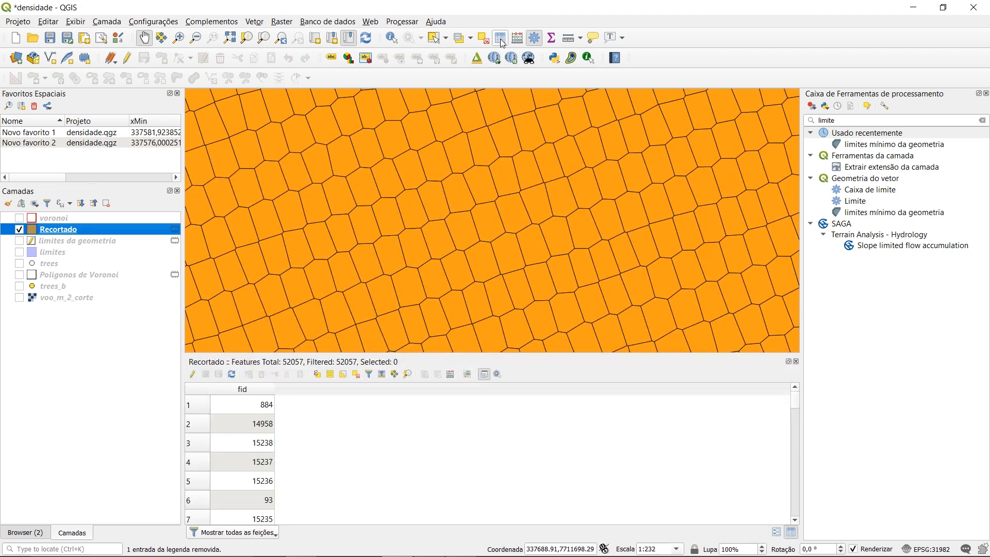
click(193, 374)
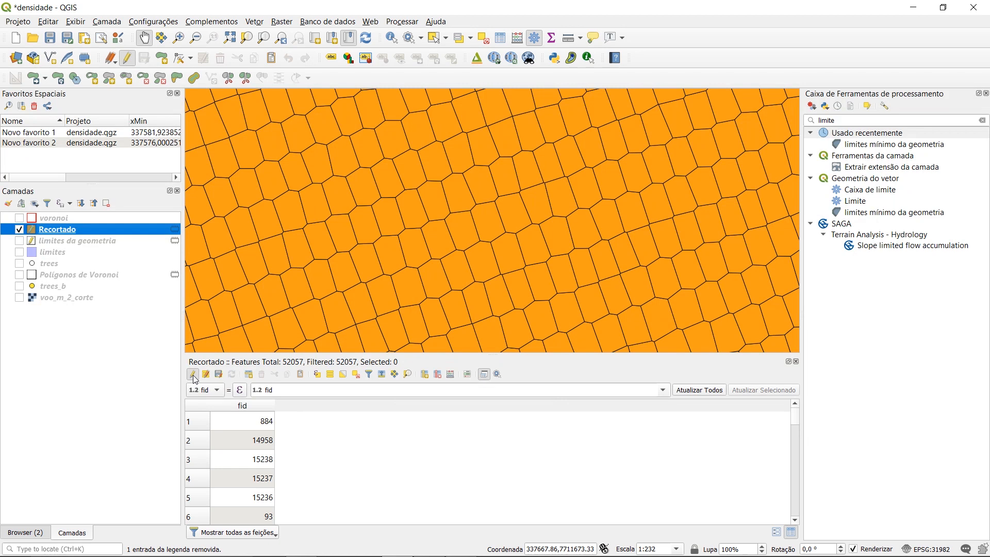
click(450, 375)
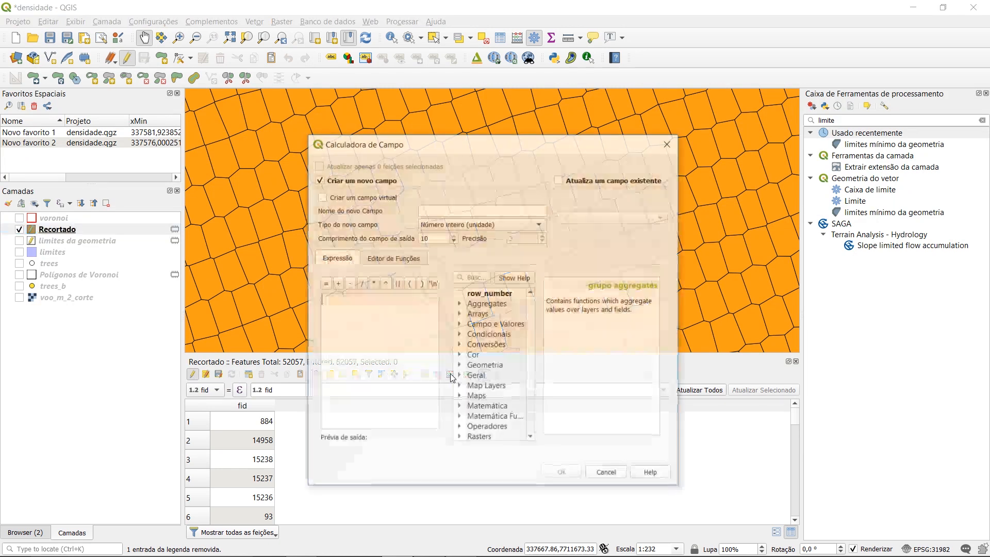
click(455, 211)
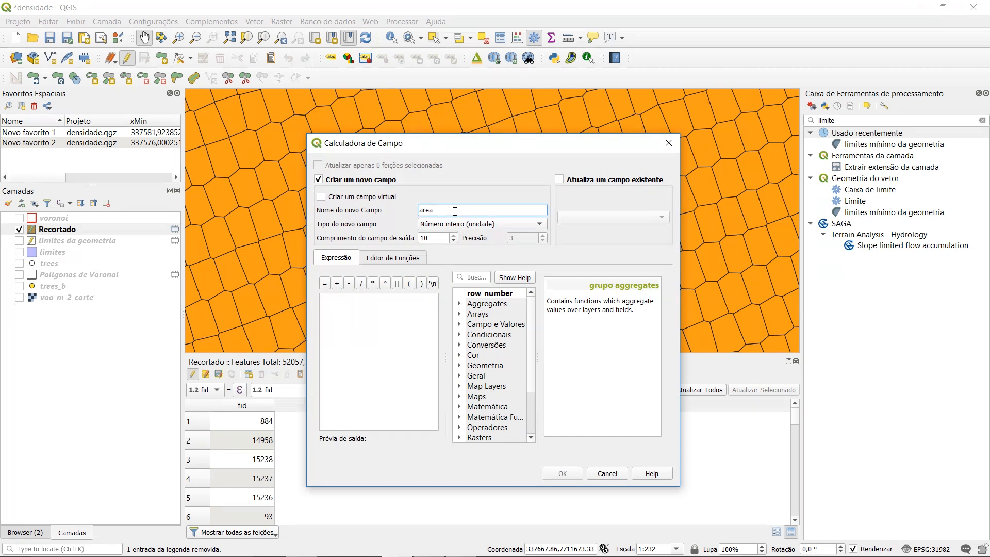
click(459, 230)
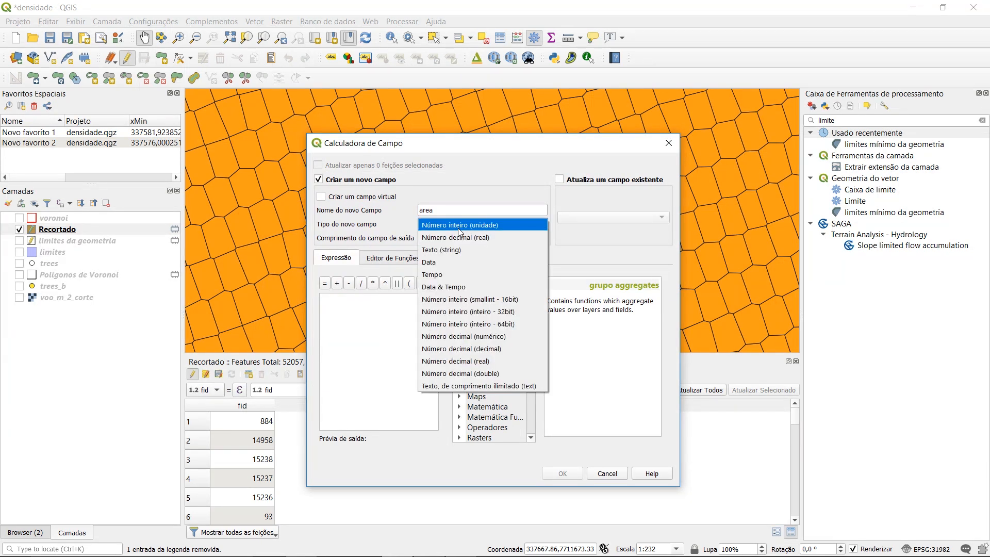
click(464, 238)
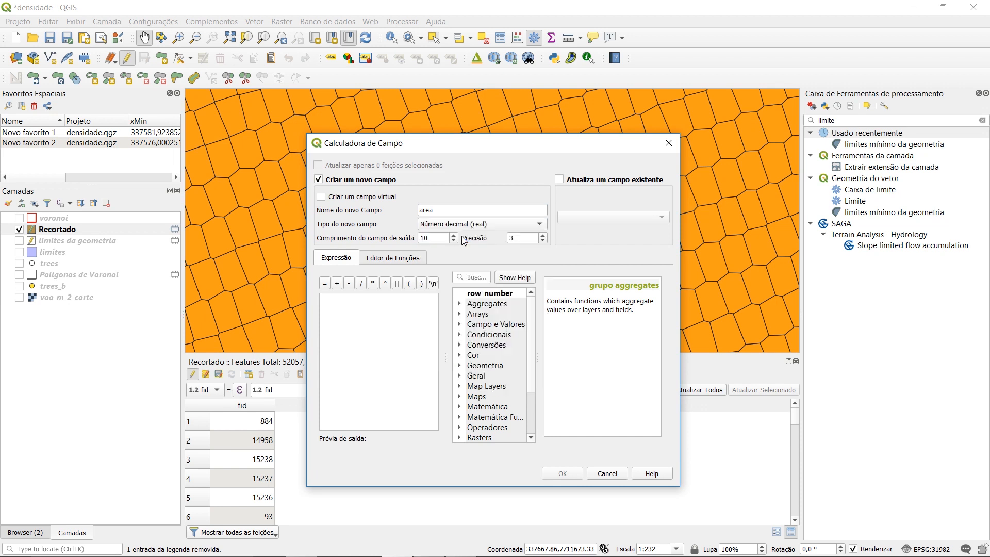
click(543, 240)
Fill the area field with the $area expression and save the Recortado layer's edits
click(459, 366)
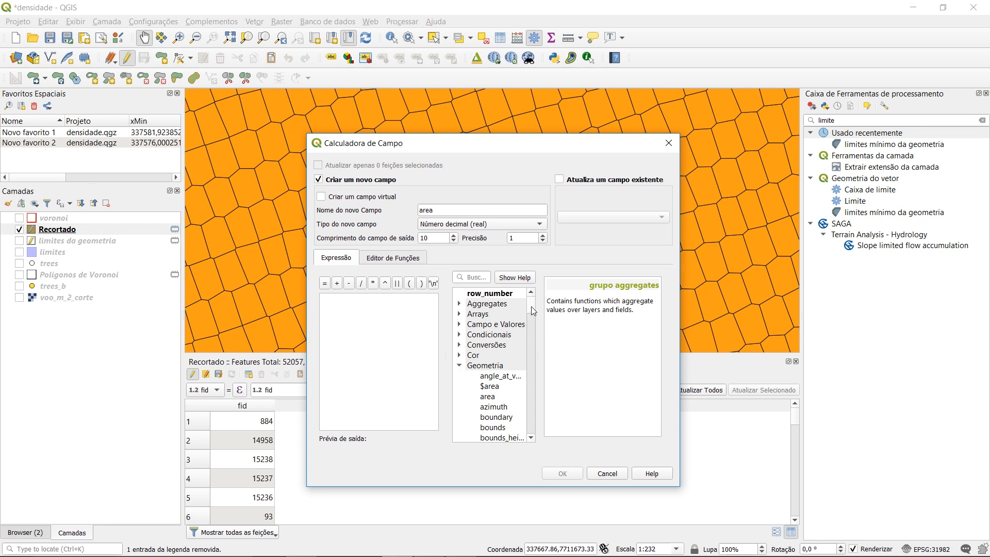
double_click(490, 386)
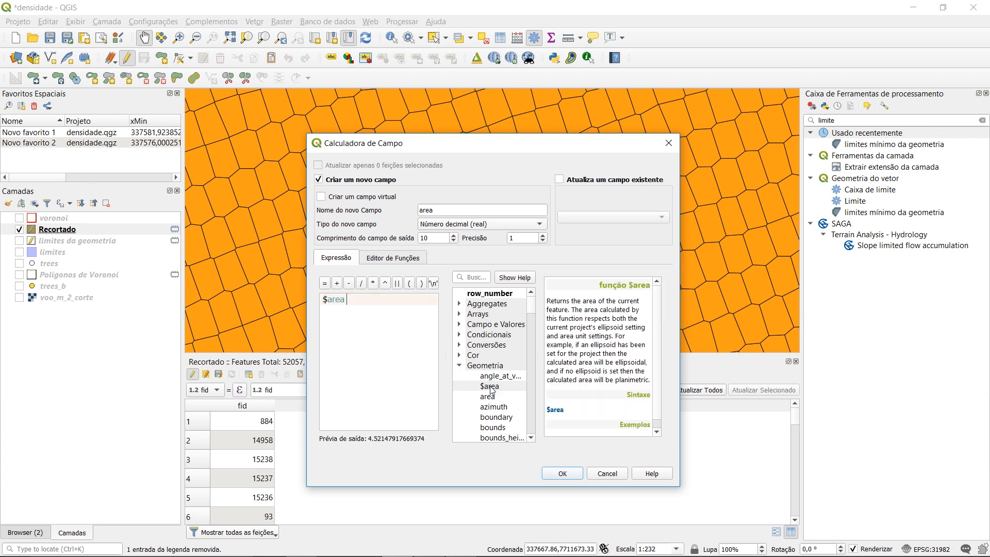
click(563, 473)
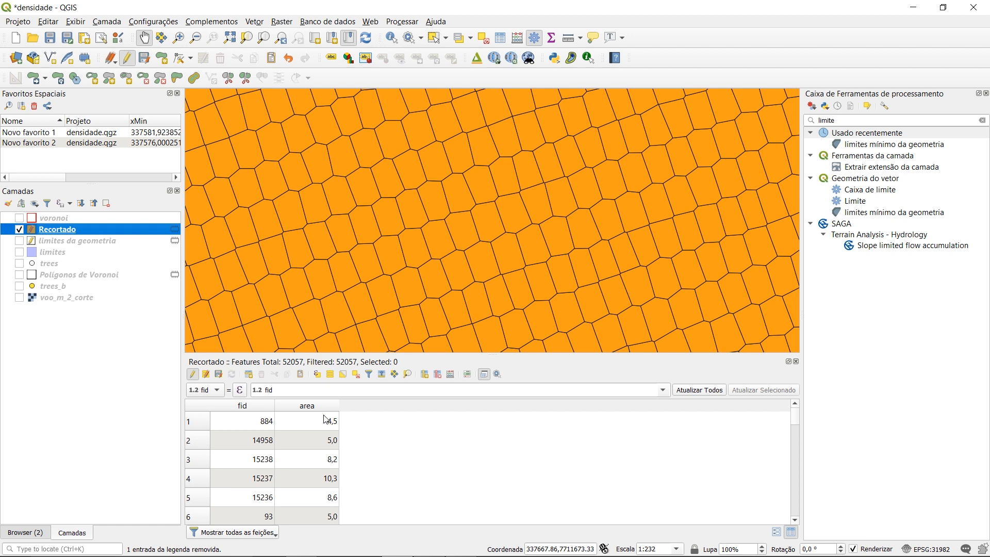
click(193, 374)
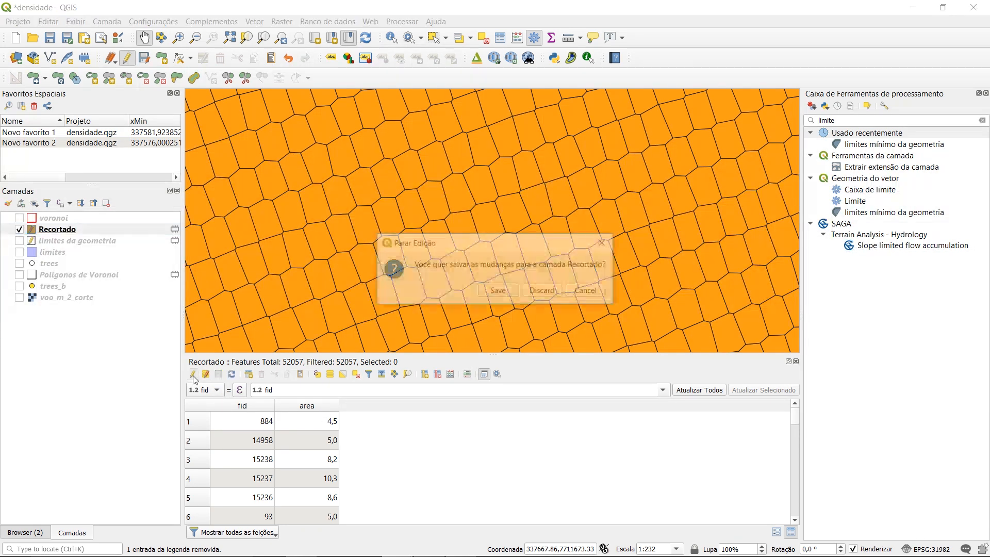
click(498, 292)
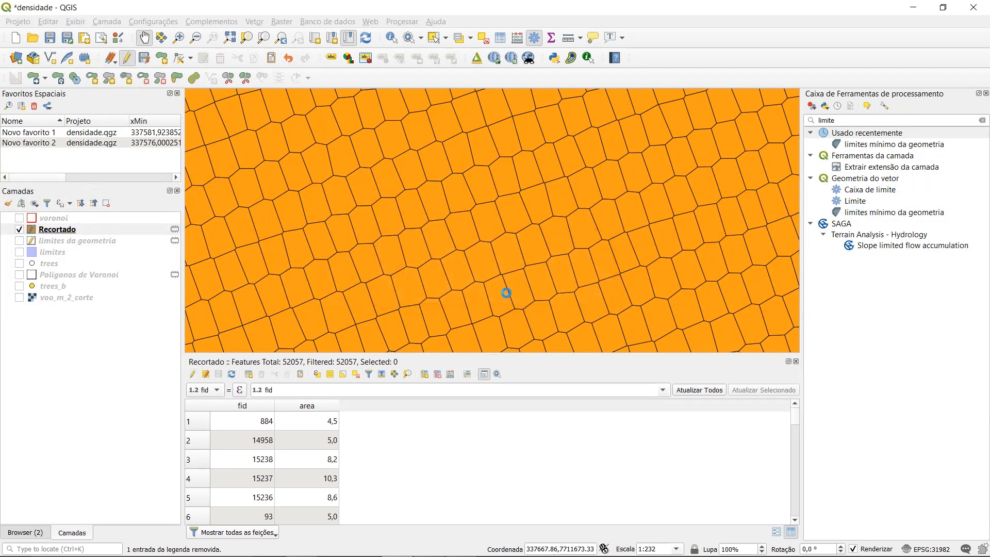
Label the Recortado layer's polygons with single labels from the area field
double_click(66, 232)
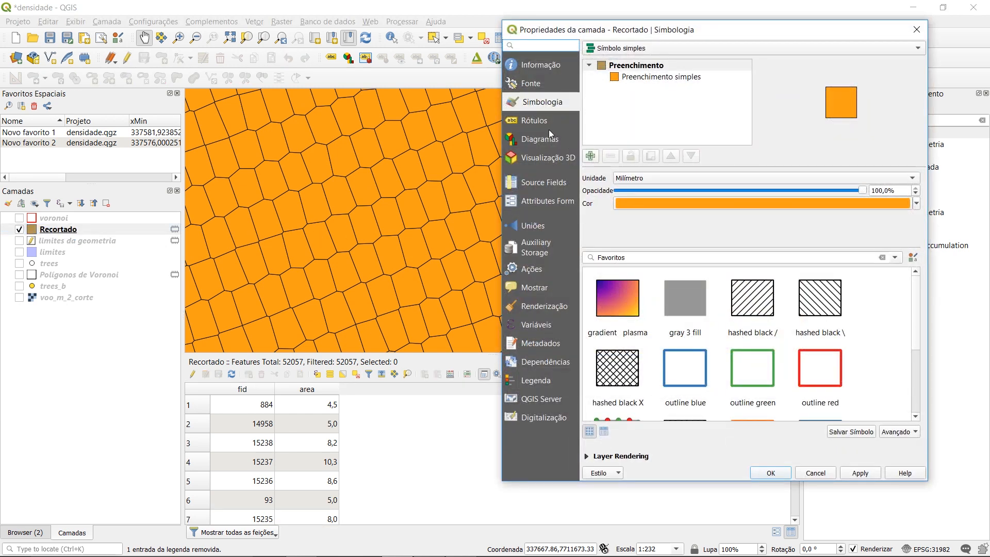
click(537, 120)
click(613, 48)
click(614, 53)
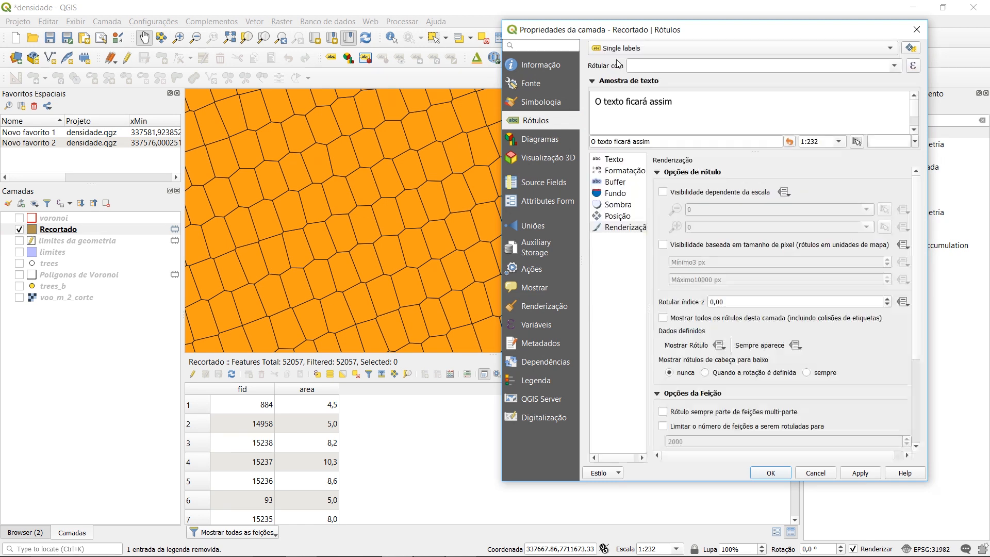
click(897, 65)
click(673, 98)
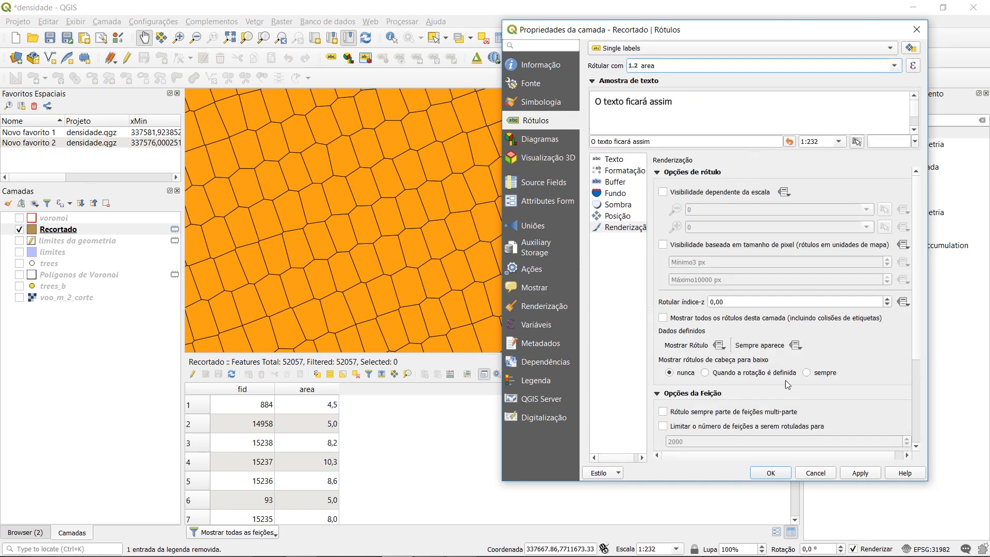
click(768, 472)
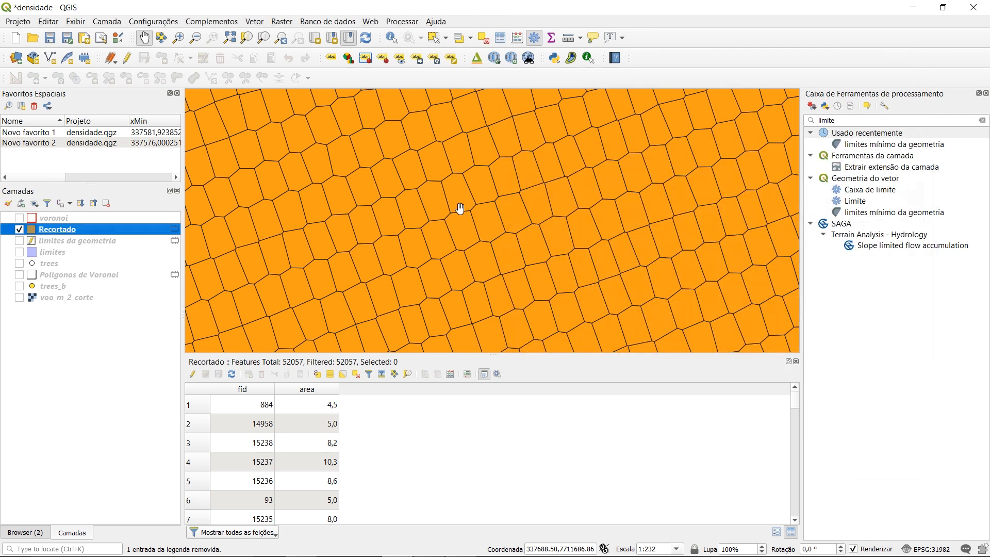
drag(438, 165, 514, 249)
Change the Recortado layer's simple fill symbol to an outline only, leaving the polygons unfilled
click(31, 231)
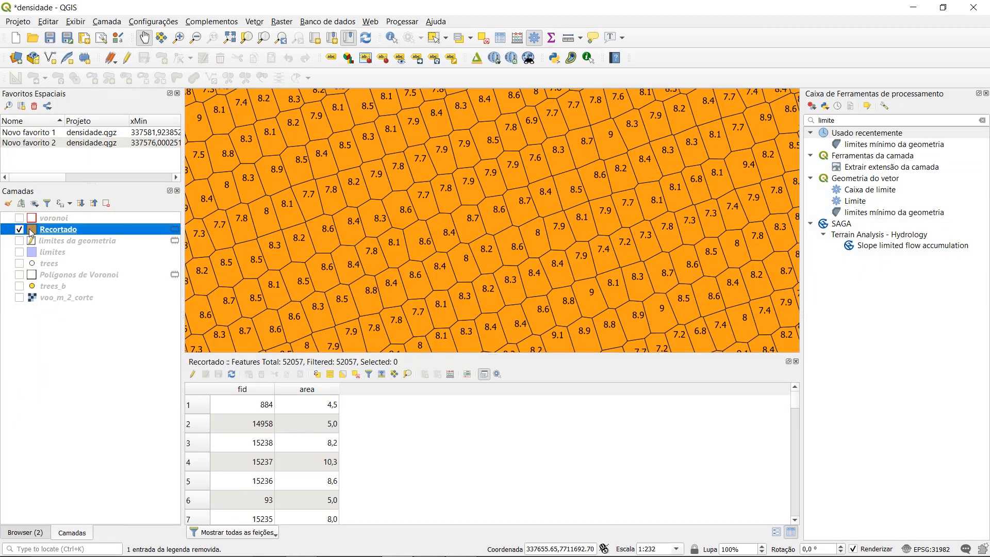
double_click(31, 231)
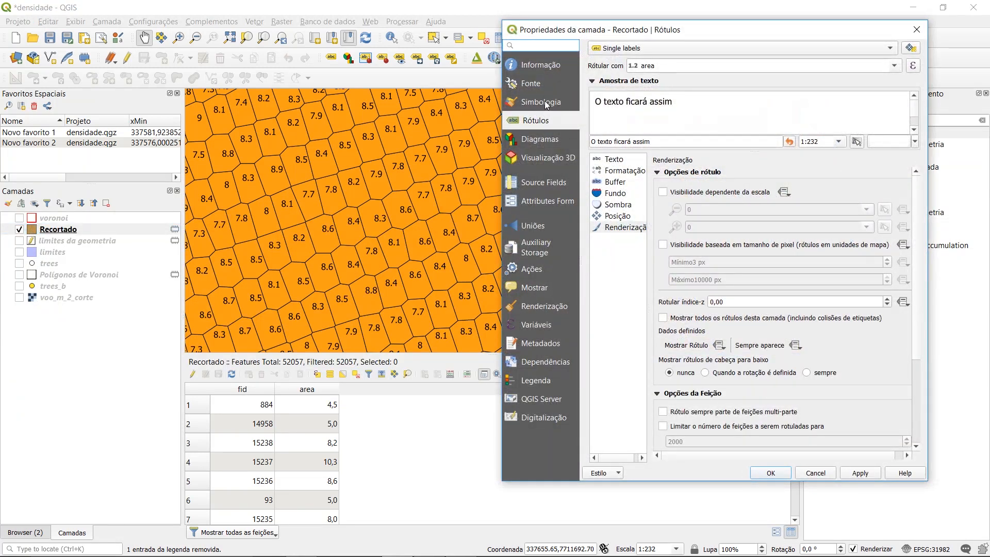
click(544, 102)
click(699, 78)
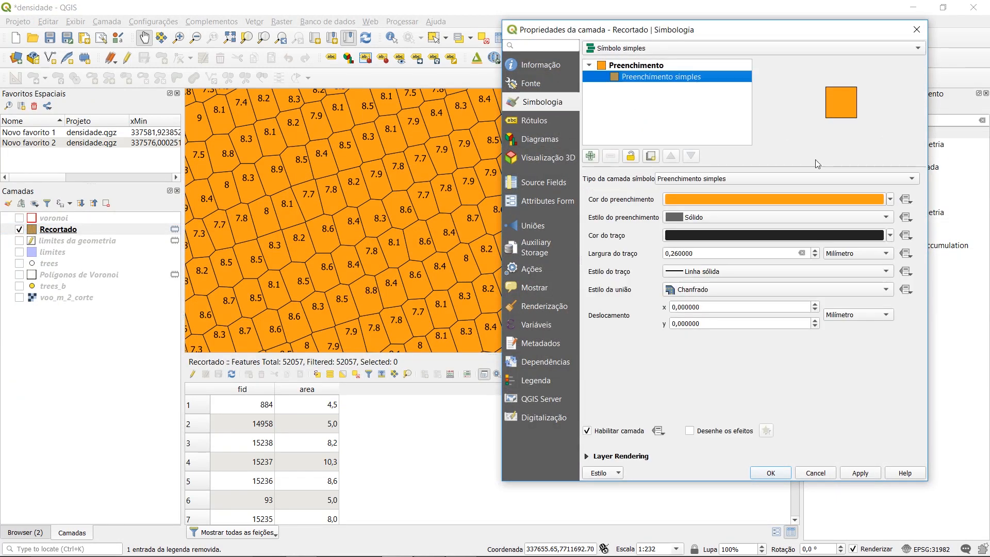
click(901, 181)
click(747, 217)
click(770, 472)
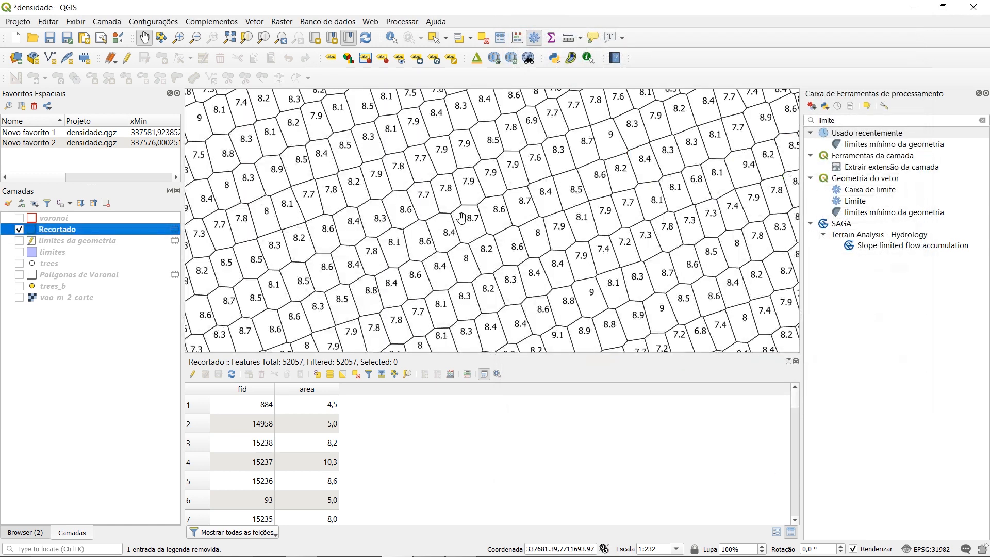
Show the voo_m_2_corte orthomosaic beneath the Recortado polygons and examine the area labels around individual trees
click(20, 298)
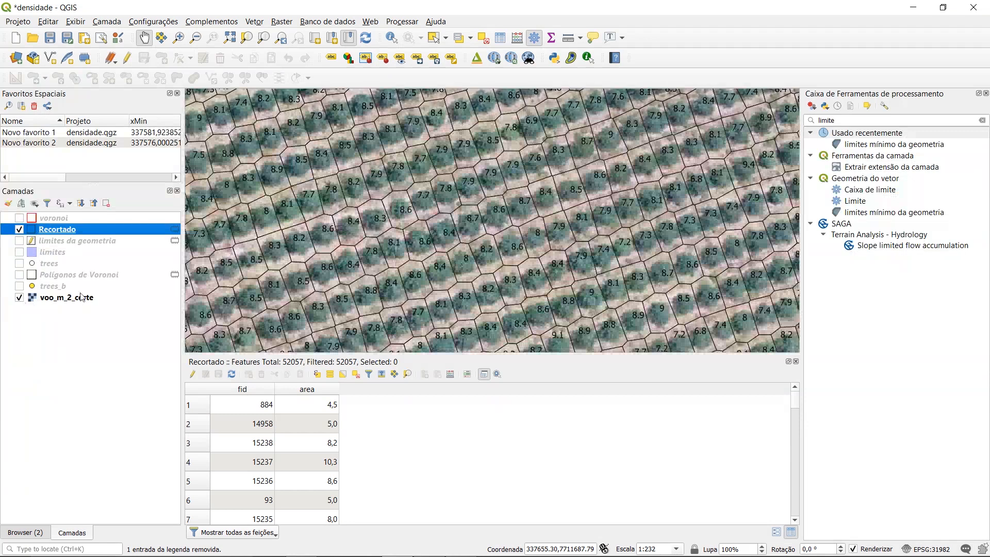
scroll(523, 207, up, 1)
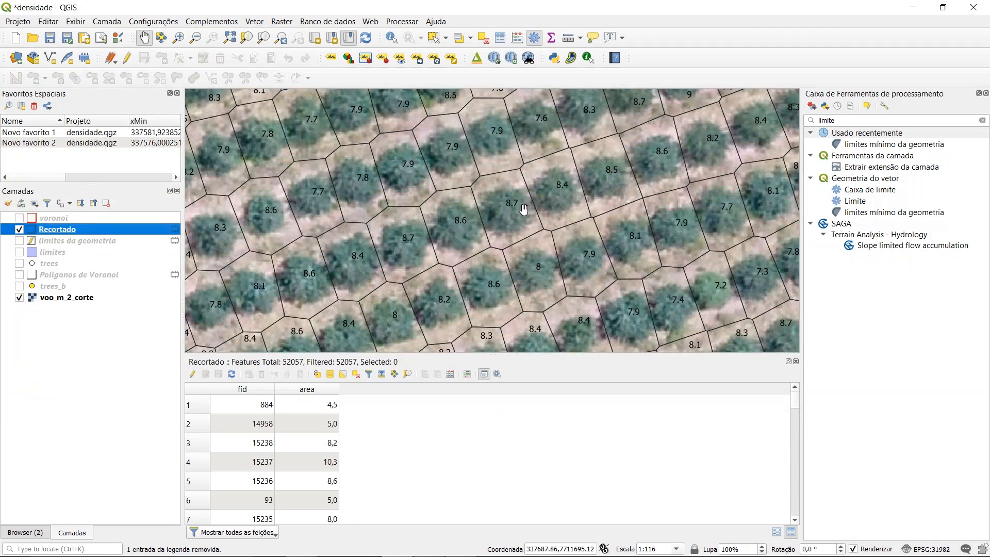
scroll(548, 203, up, 1)
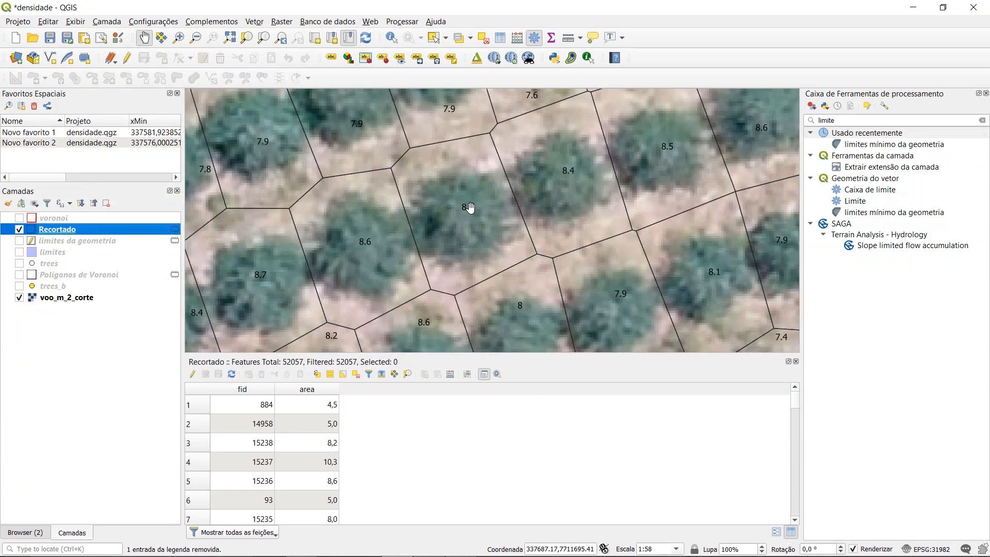
drag(570, 168, 436, 233)
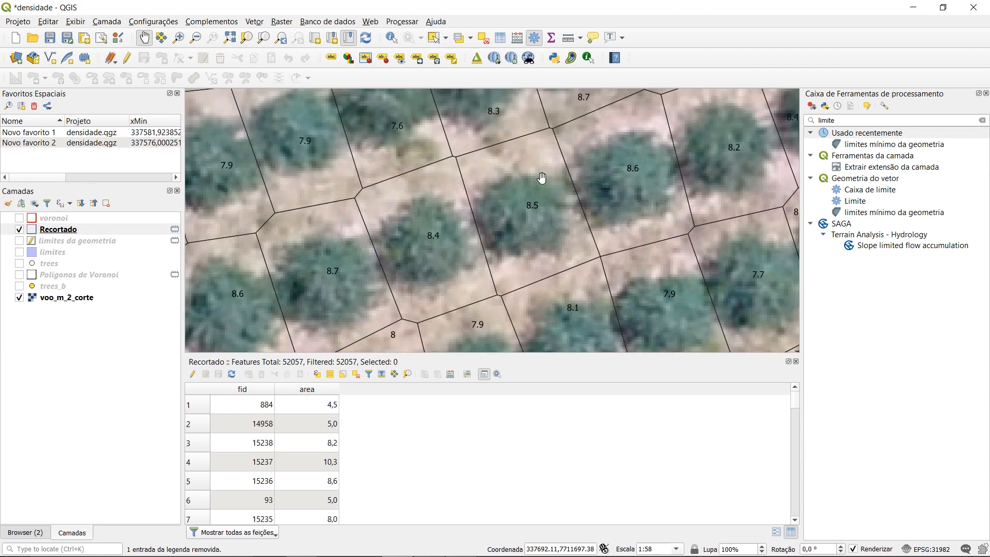
drag(607, 192, 468, 244)
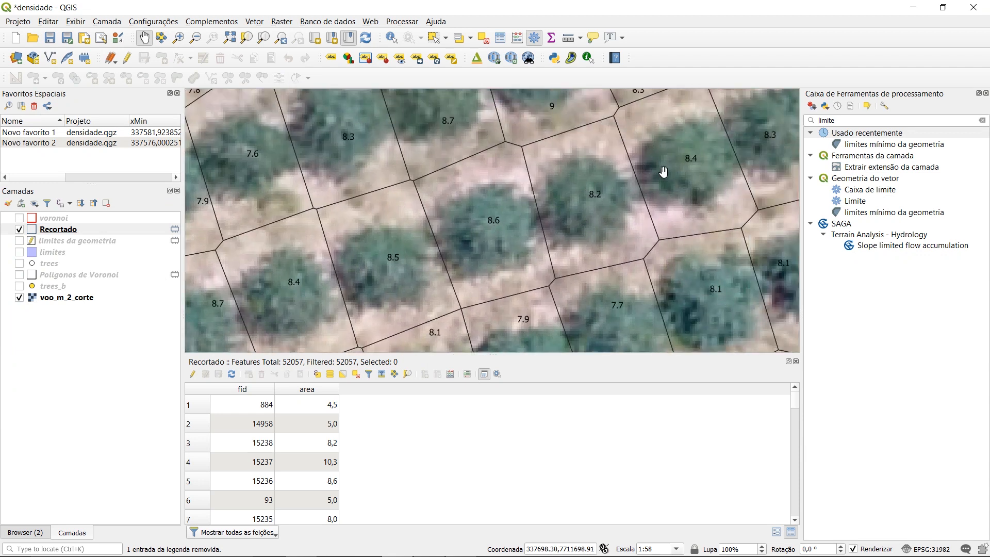
scroll(664, 171, down, 1)
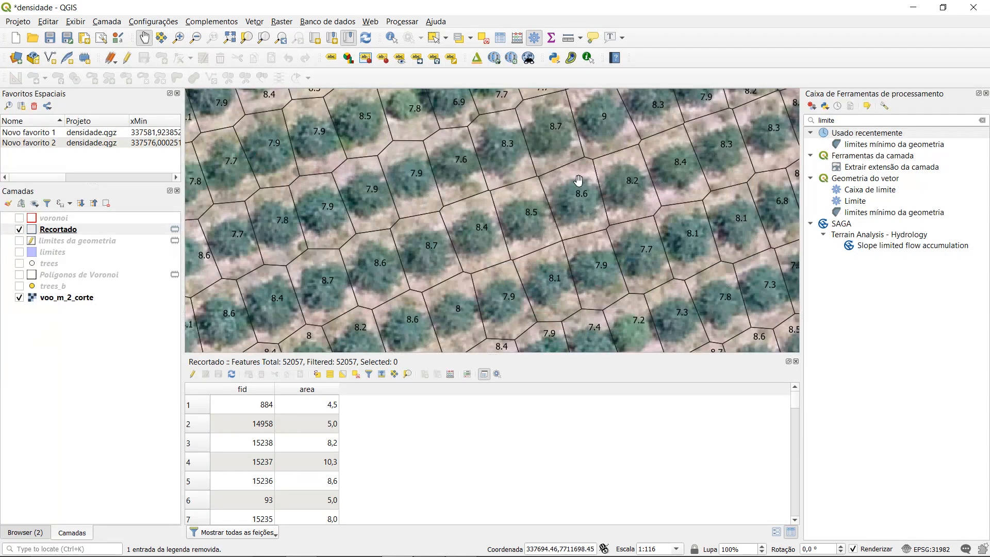
drag(639, 221, 538, 176)
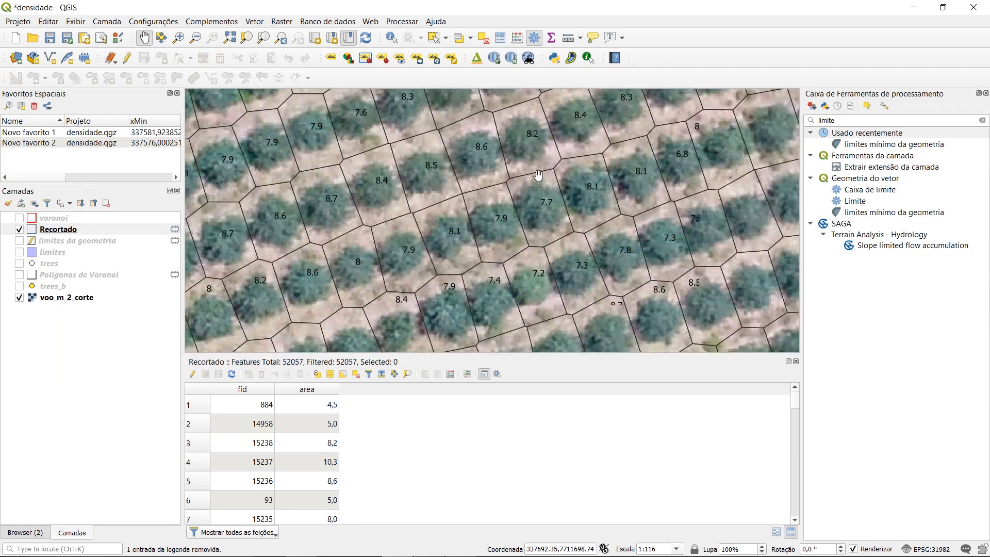
drag(576, 256, 524, 215)
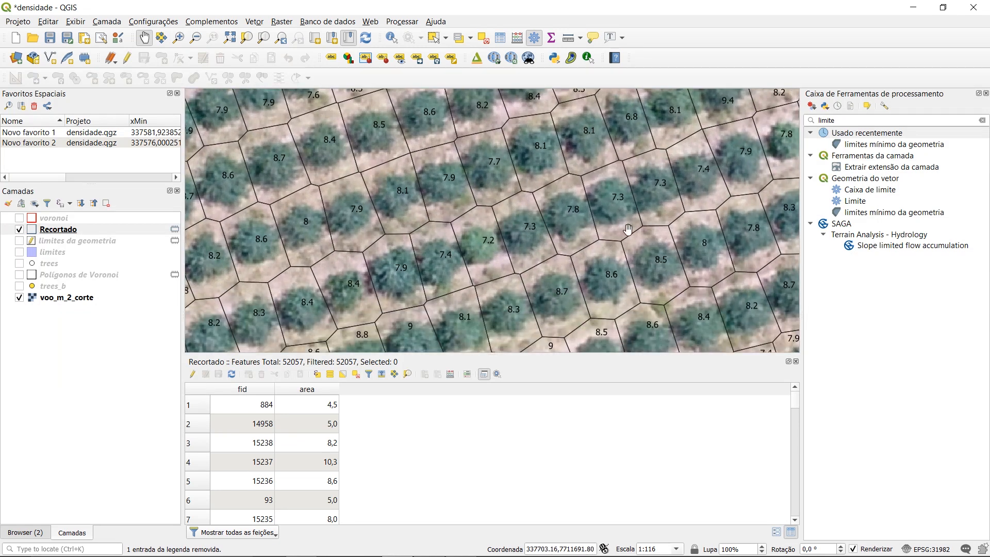
drag(628, 229, 543, 220)
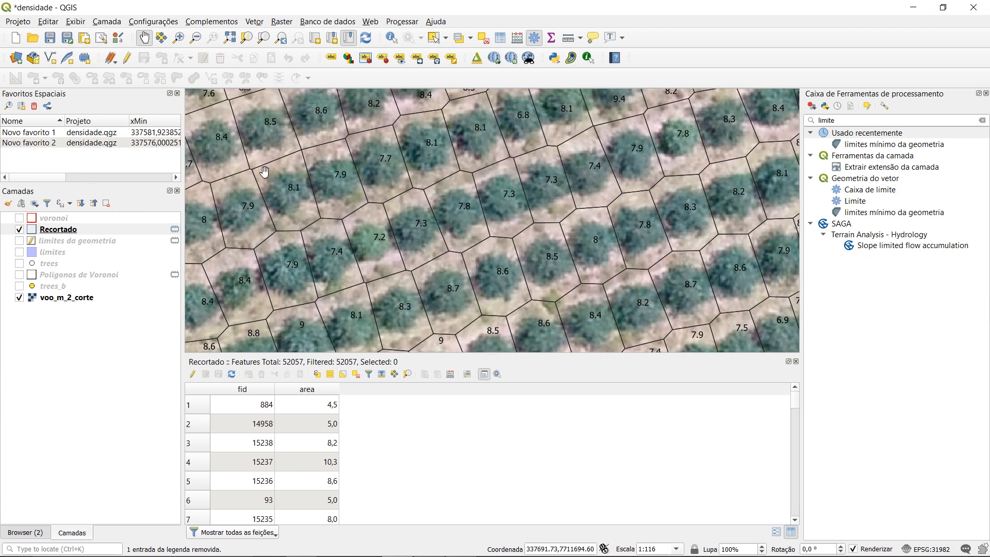
Run basic field statistics (Campo para estatística básica) on the Recortado layer's area field, saving to a temporary file
click(256, 23)
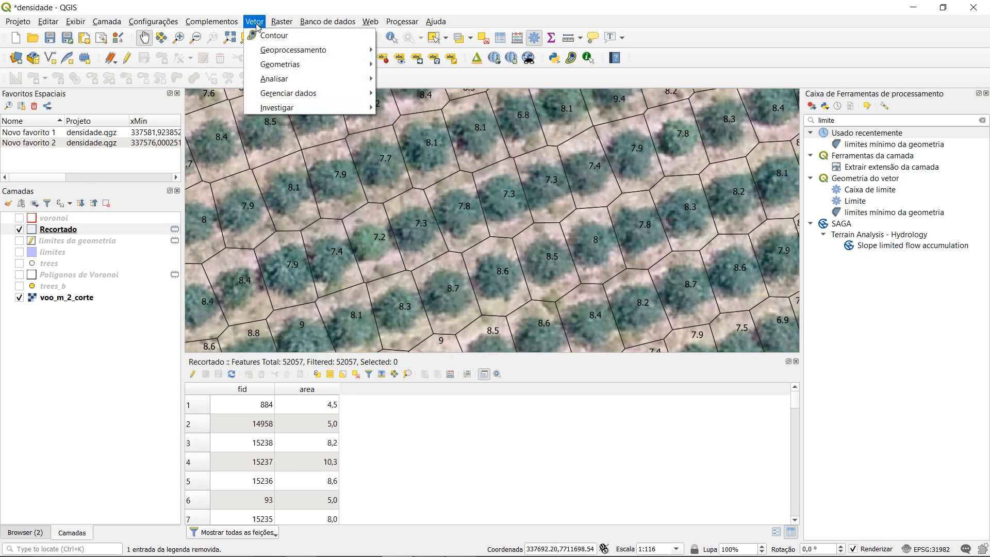
mouse_move(284, 79)
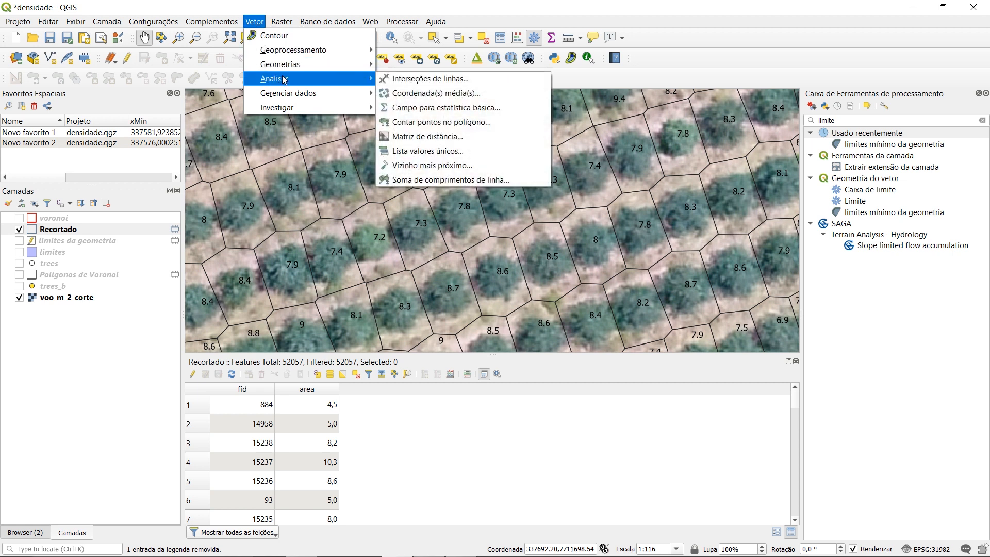
click(421, 108)
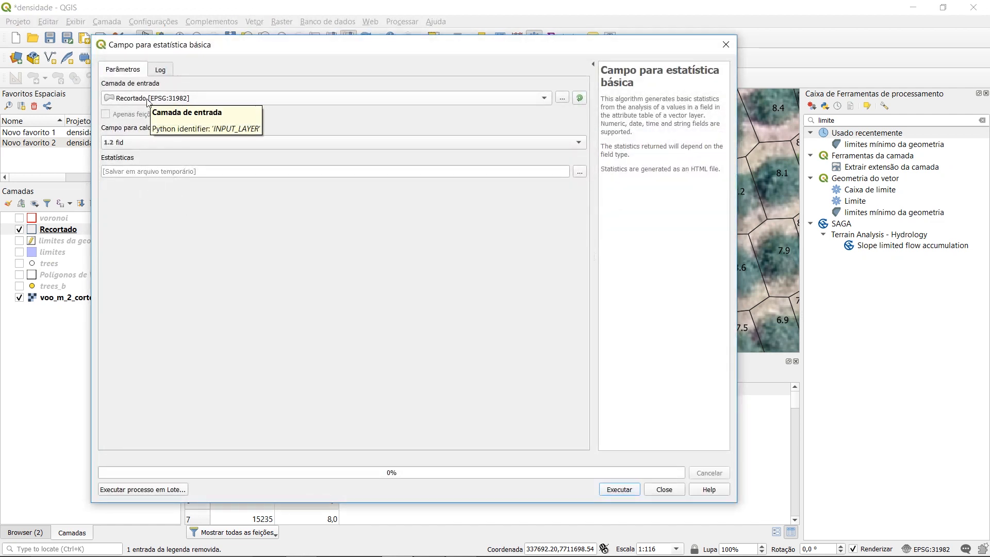
click(129, 145)
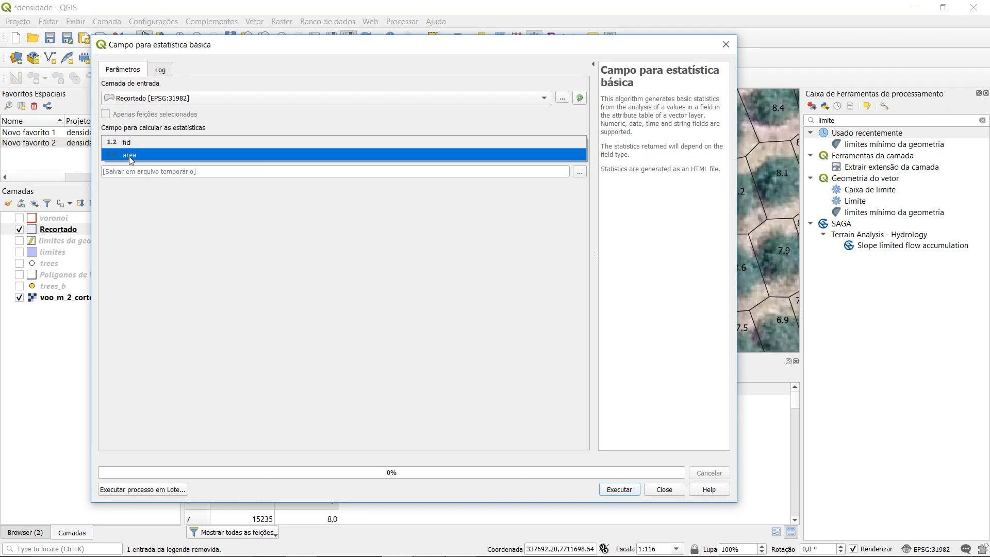
click(130, 156)
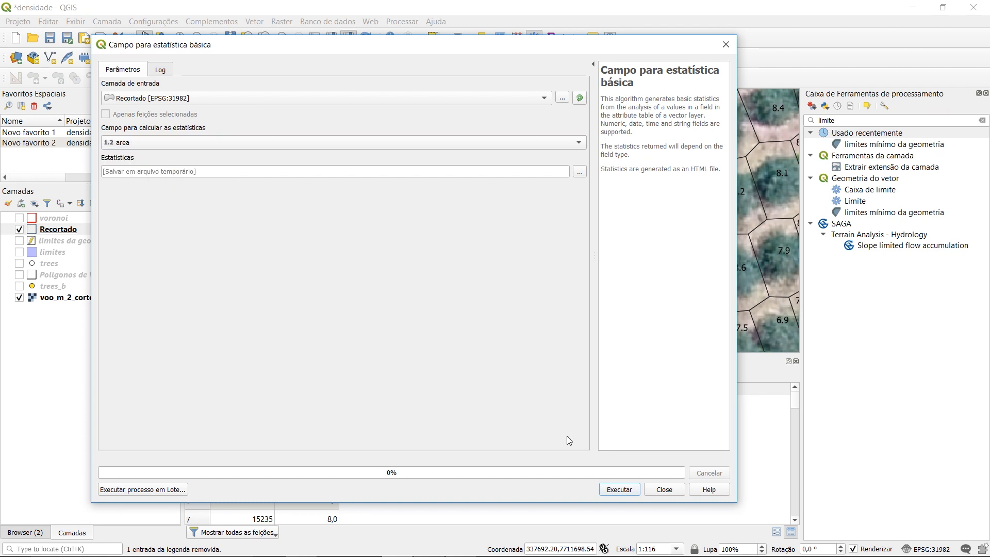
click(614, 490)
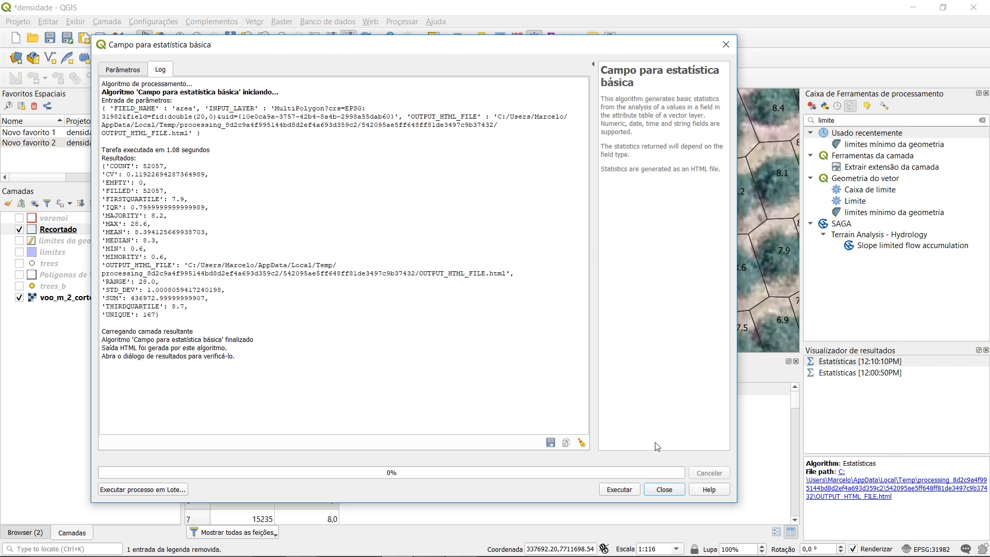
click(667, 491)
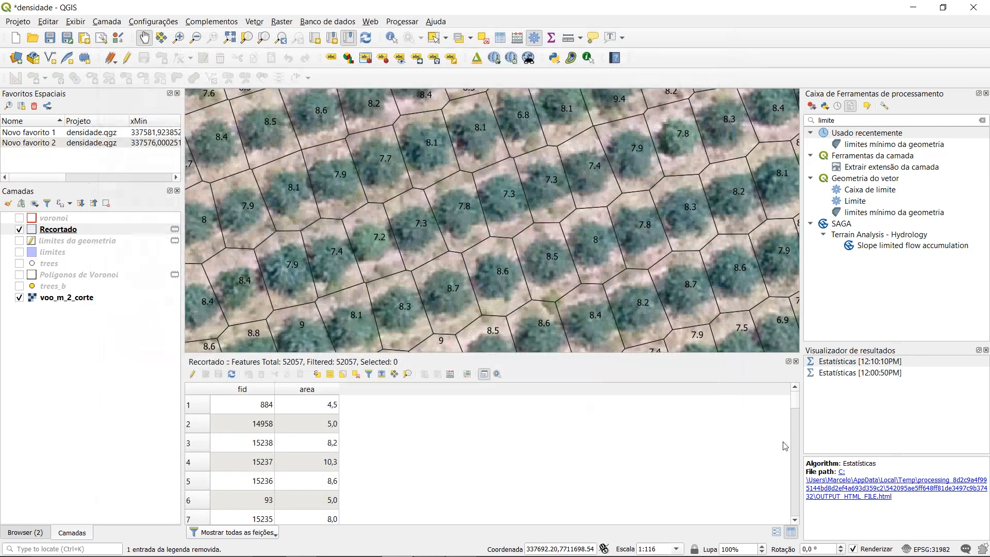
Open the newest Estatísticas report in the browser and examine the mean, median and most frequent polygon area
click(837, 363)
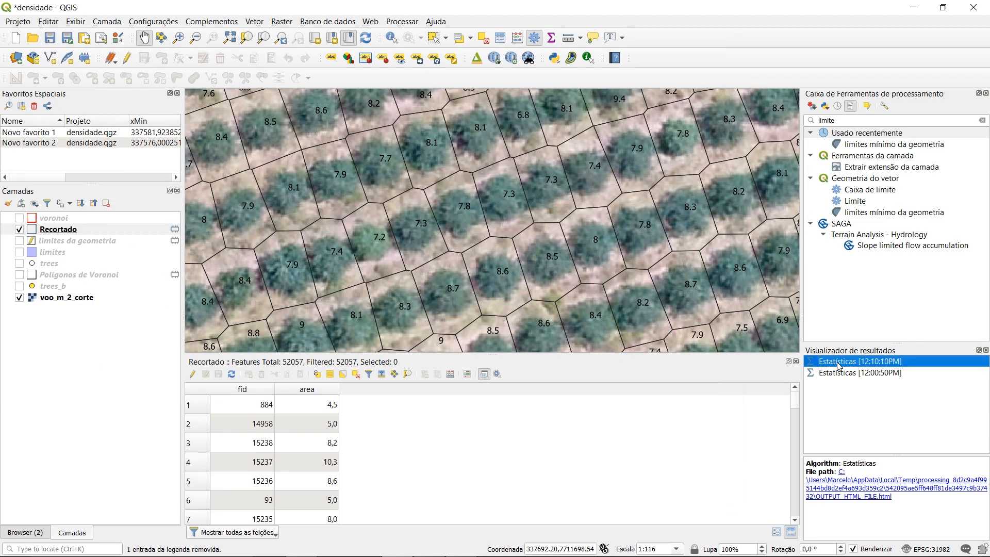
double_click(838, 363)
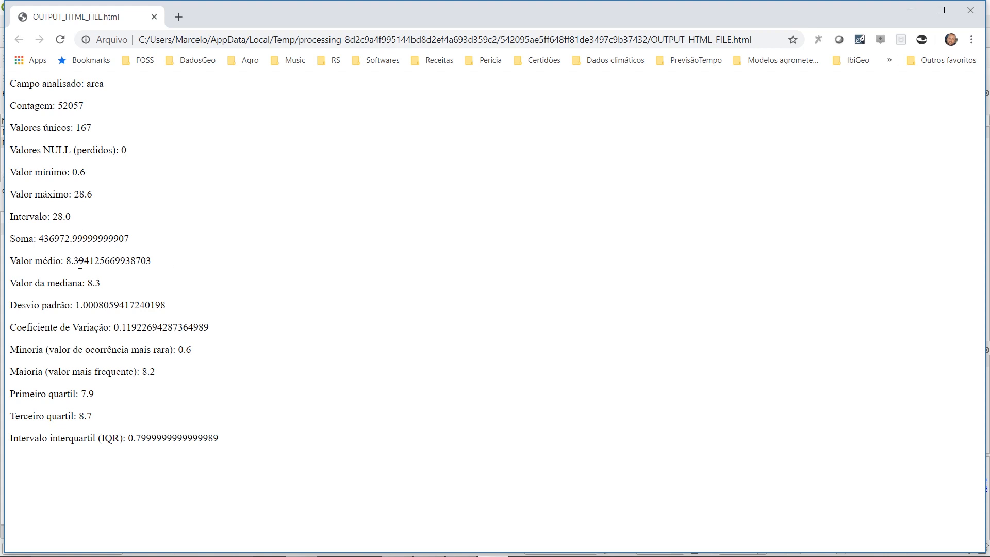
drag(66, 261, 156, 265)
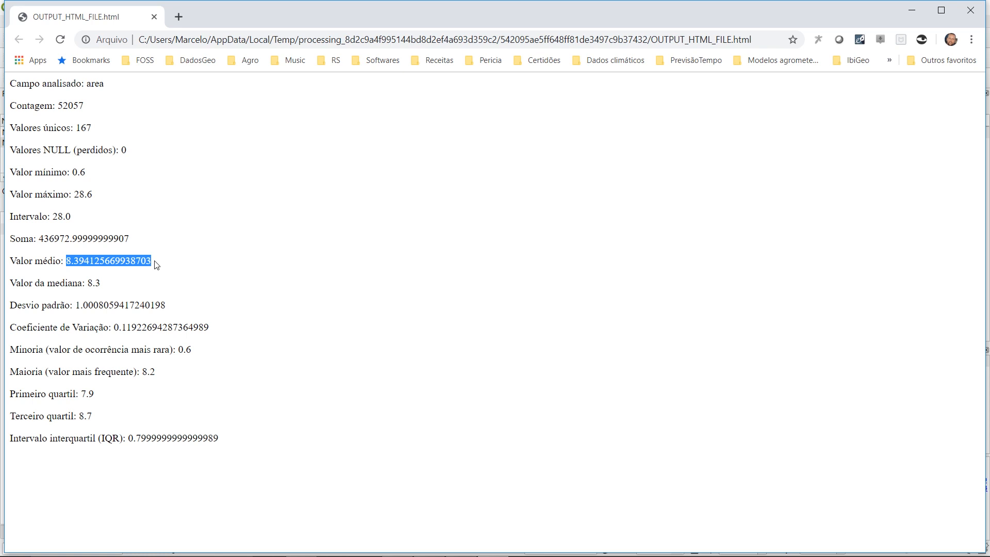
drag(84, 283, 109, 287)
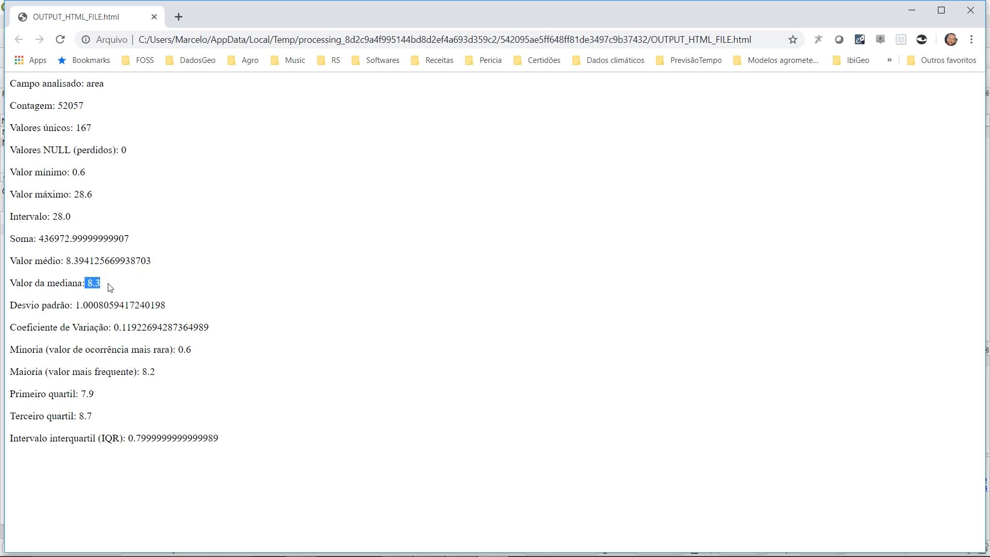
drag(141, 372, 163, 375)
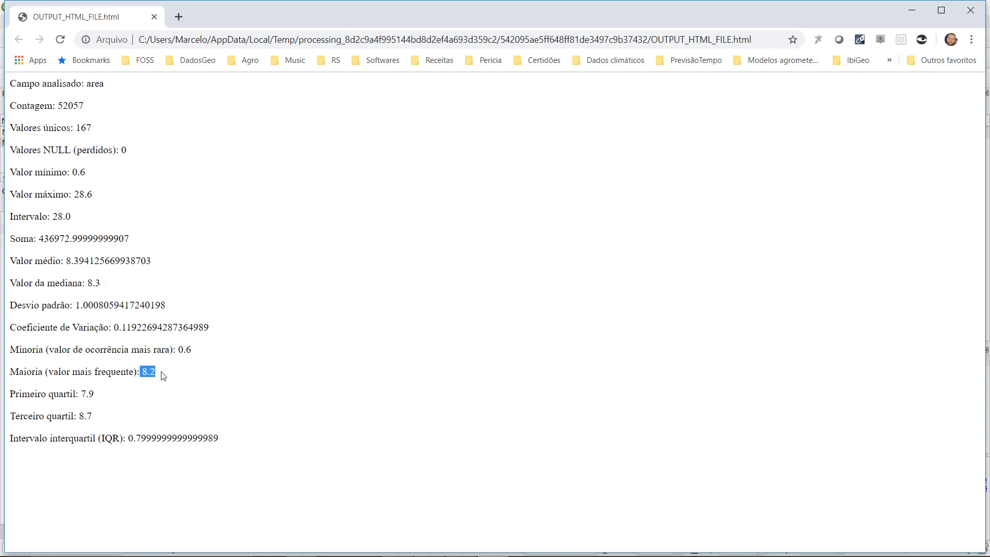